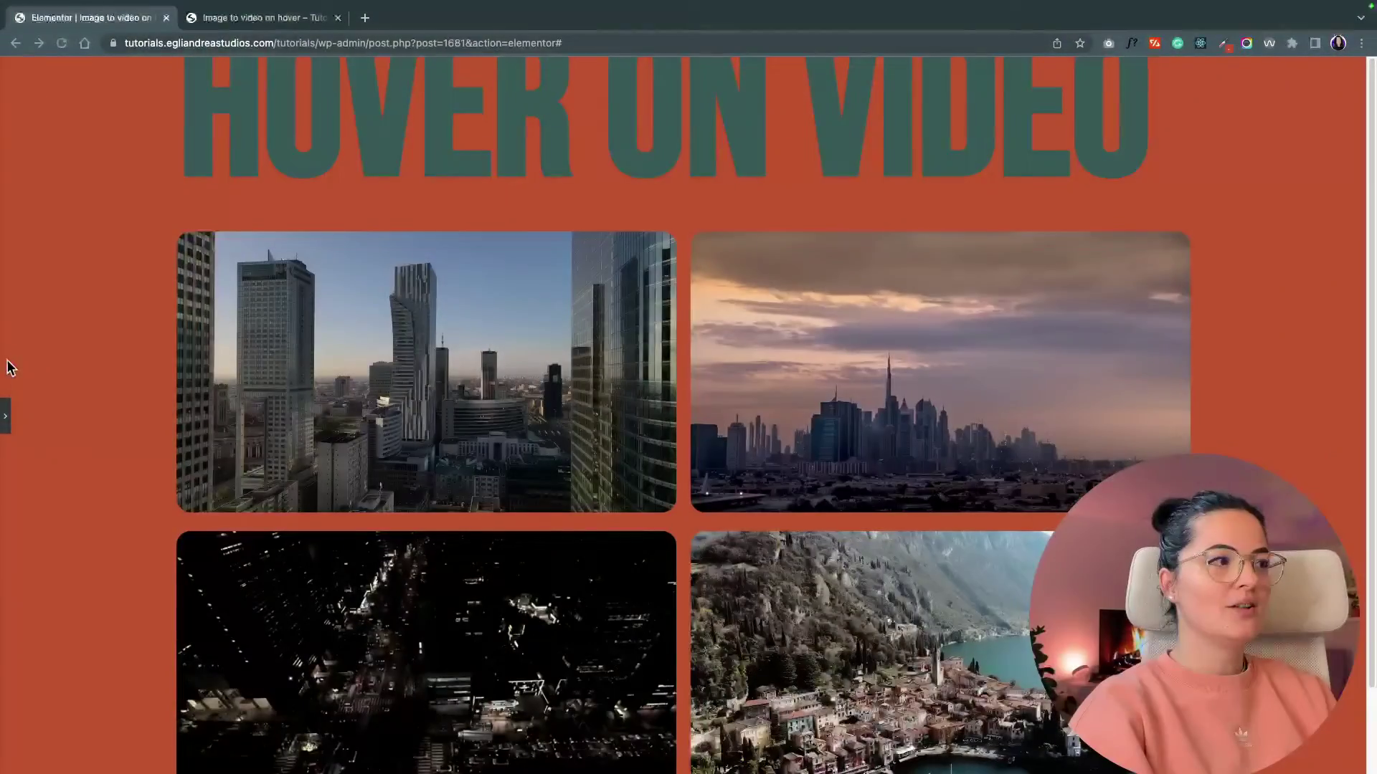
- Add a new container above the video grid with a 2x2 grid structure
click(8, 420)
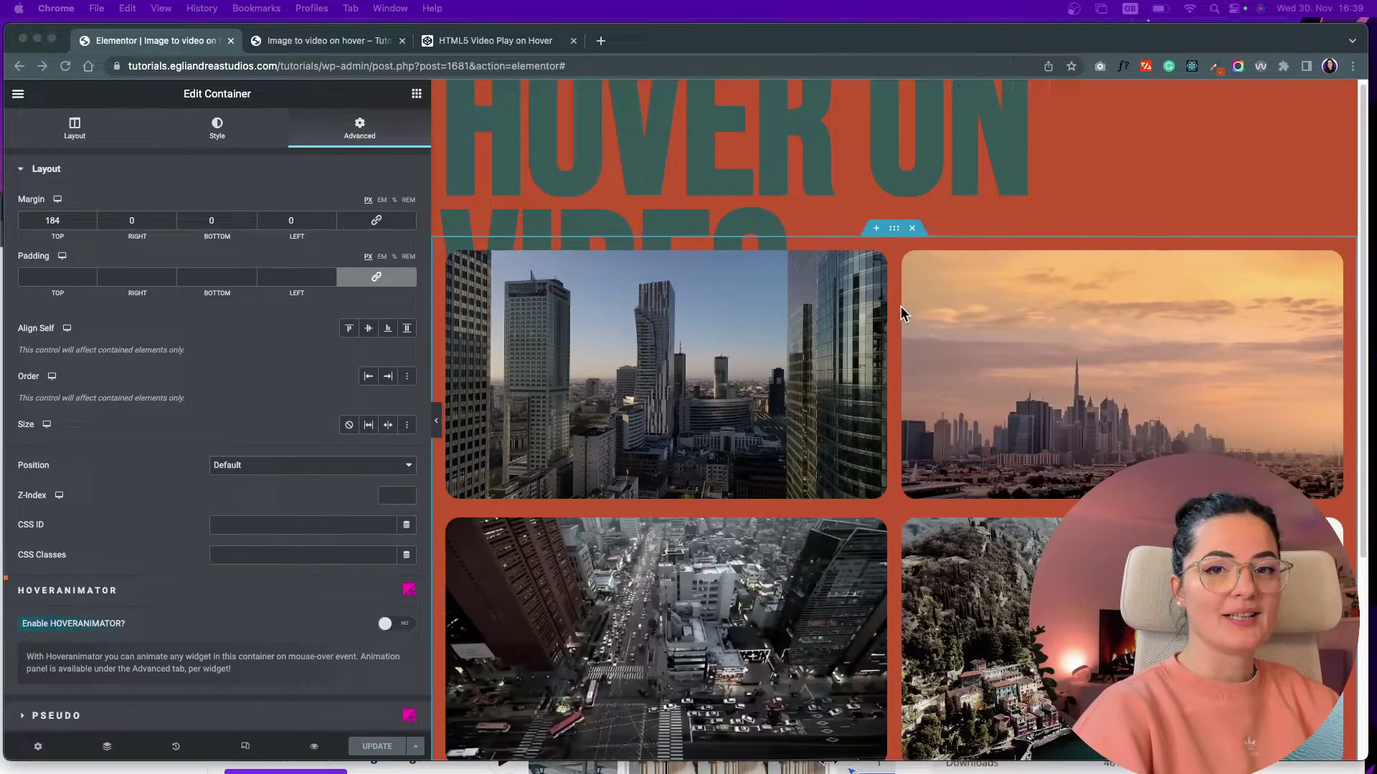
click(875, 228)
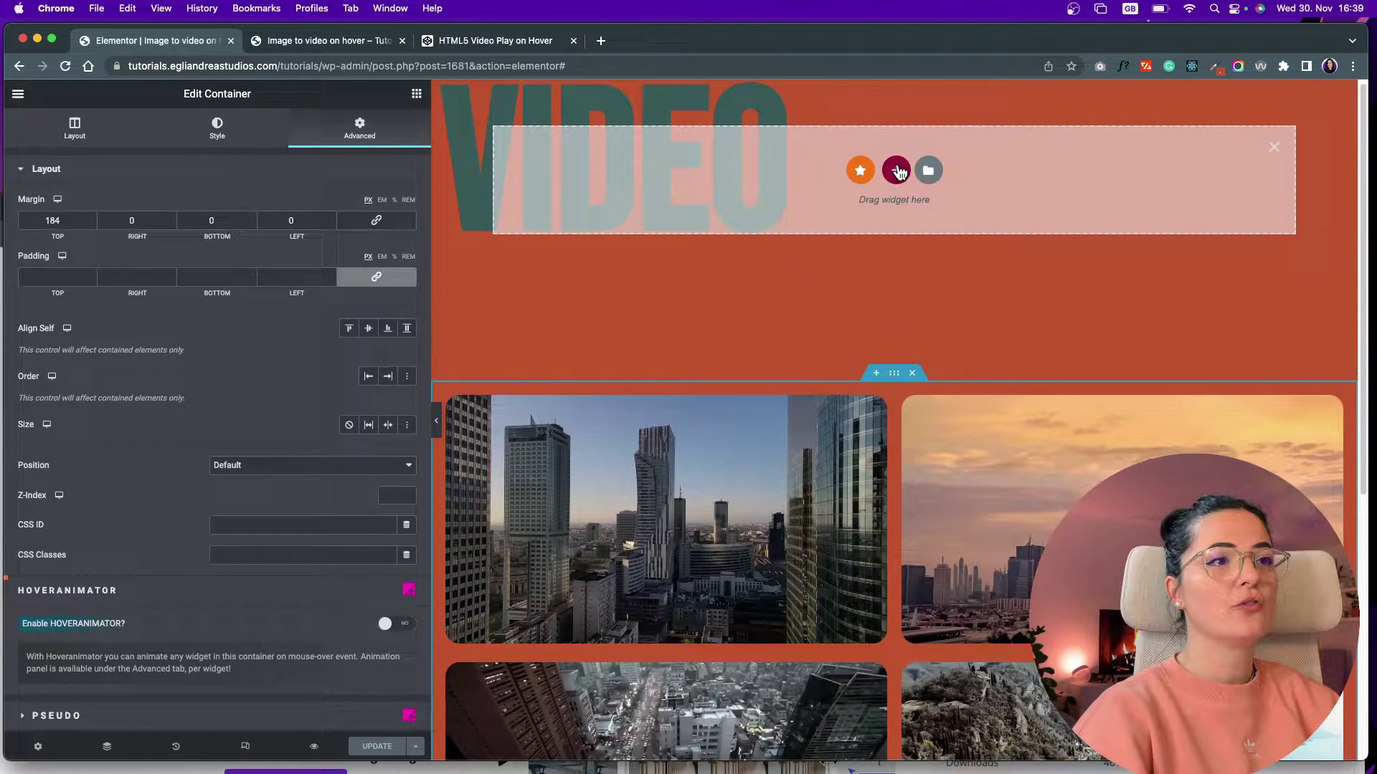
click(898, 171)
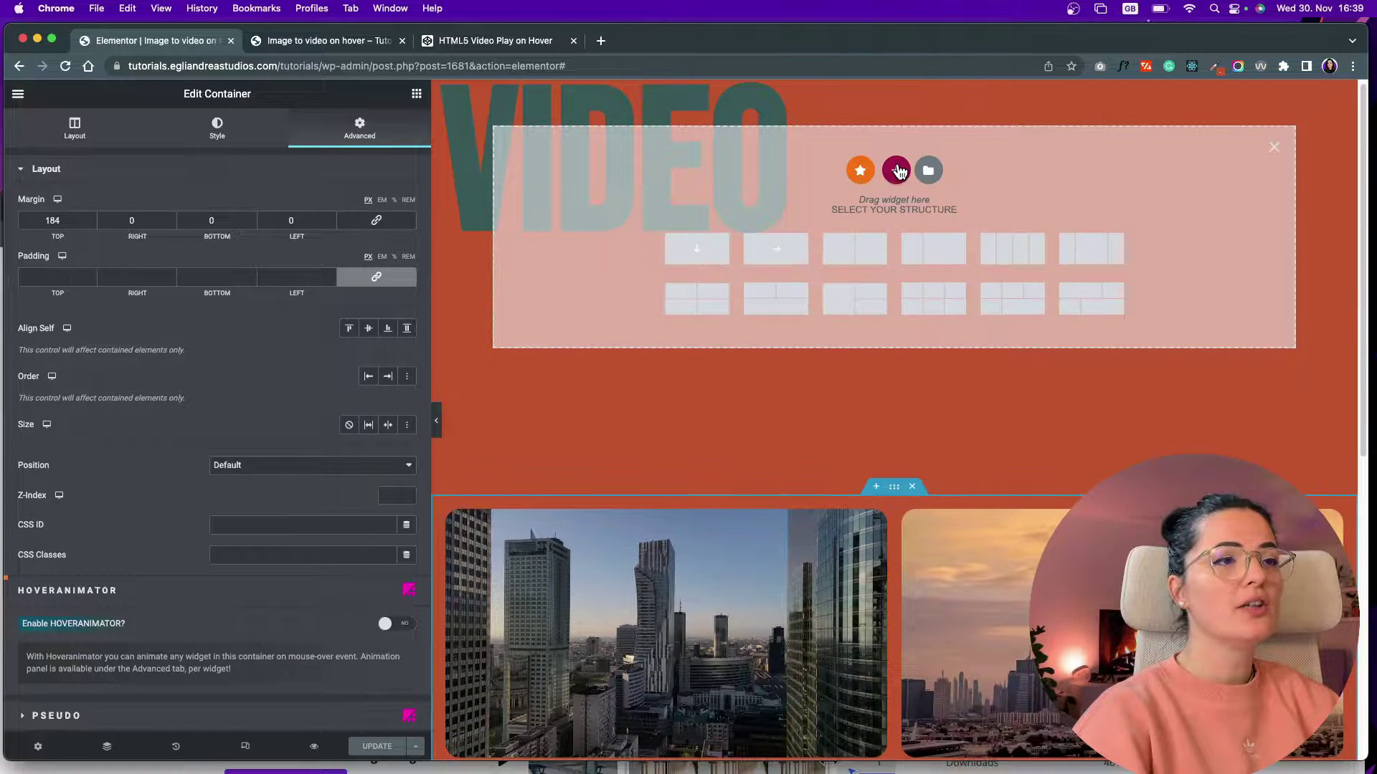
click(696, 300)
- Place an HTML widget in each of the four grid cells
click(626, 149)
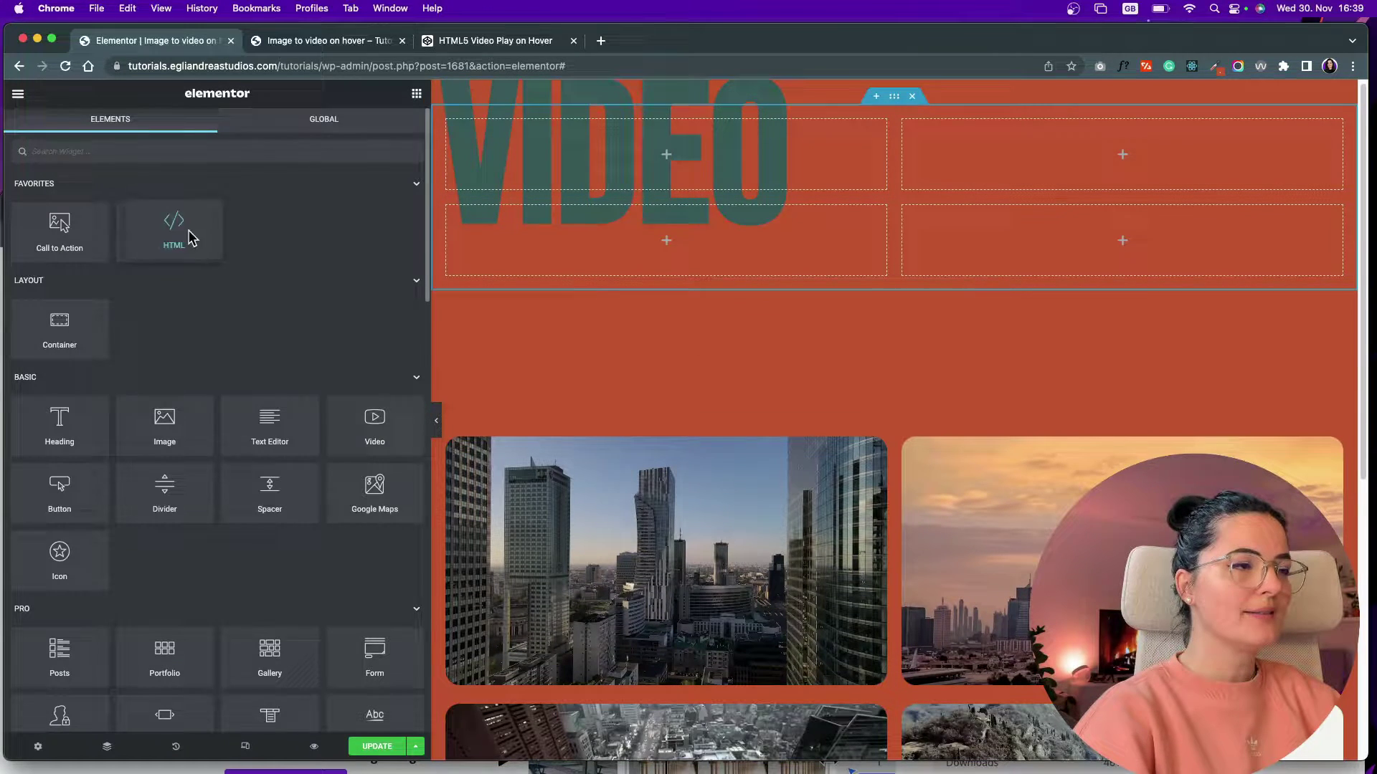
drag(173, 228, 646, 172)
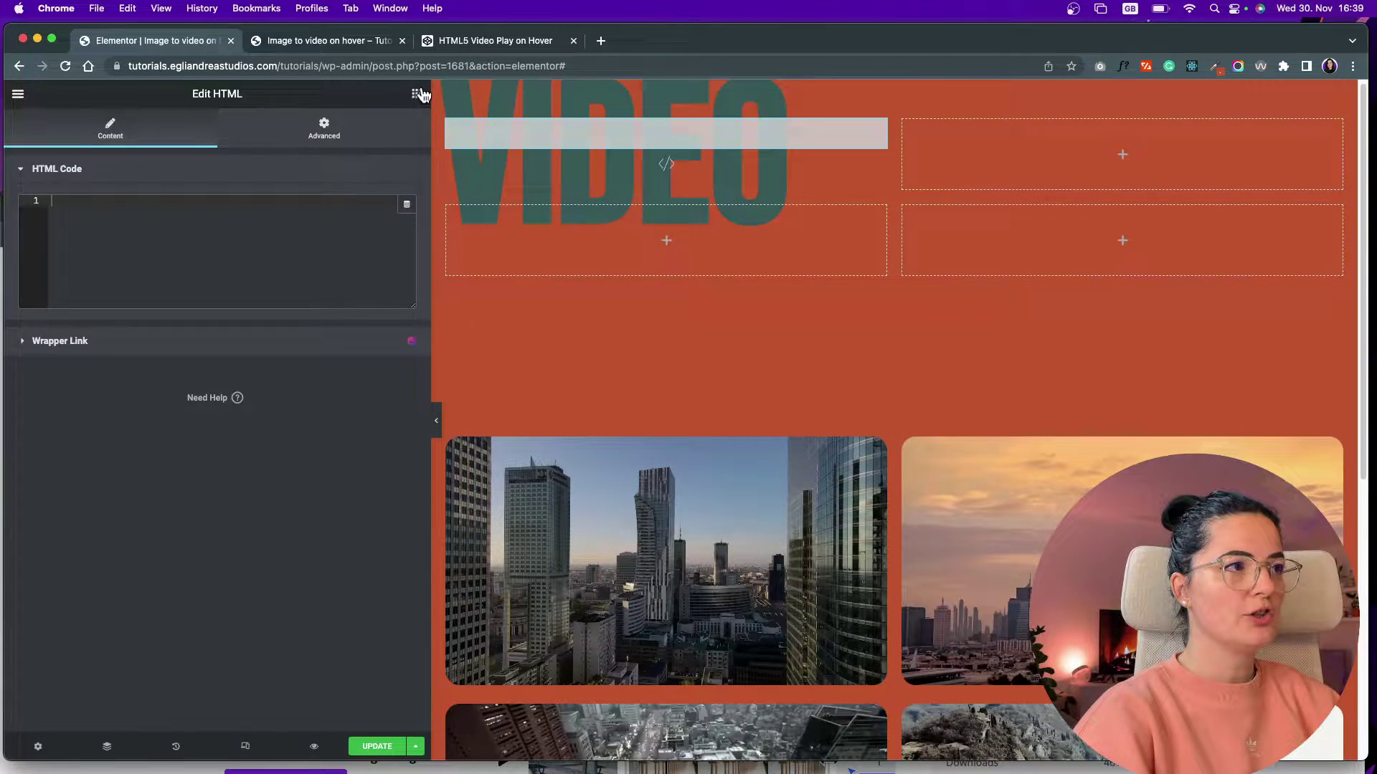
click(417, 94)
drag(167, 231, 613, 253)
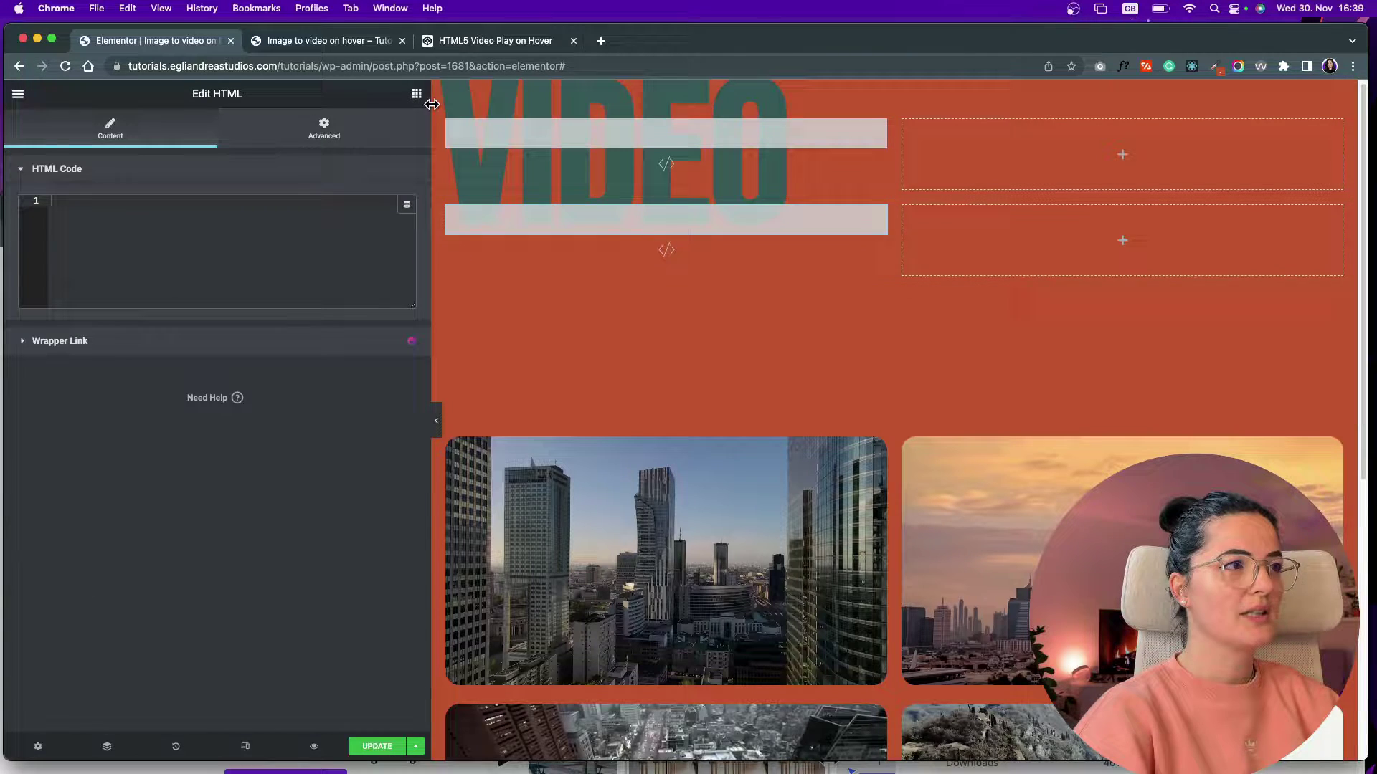
click(418, 97)
drag(167, 231, 1022, 269)
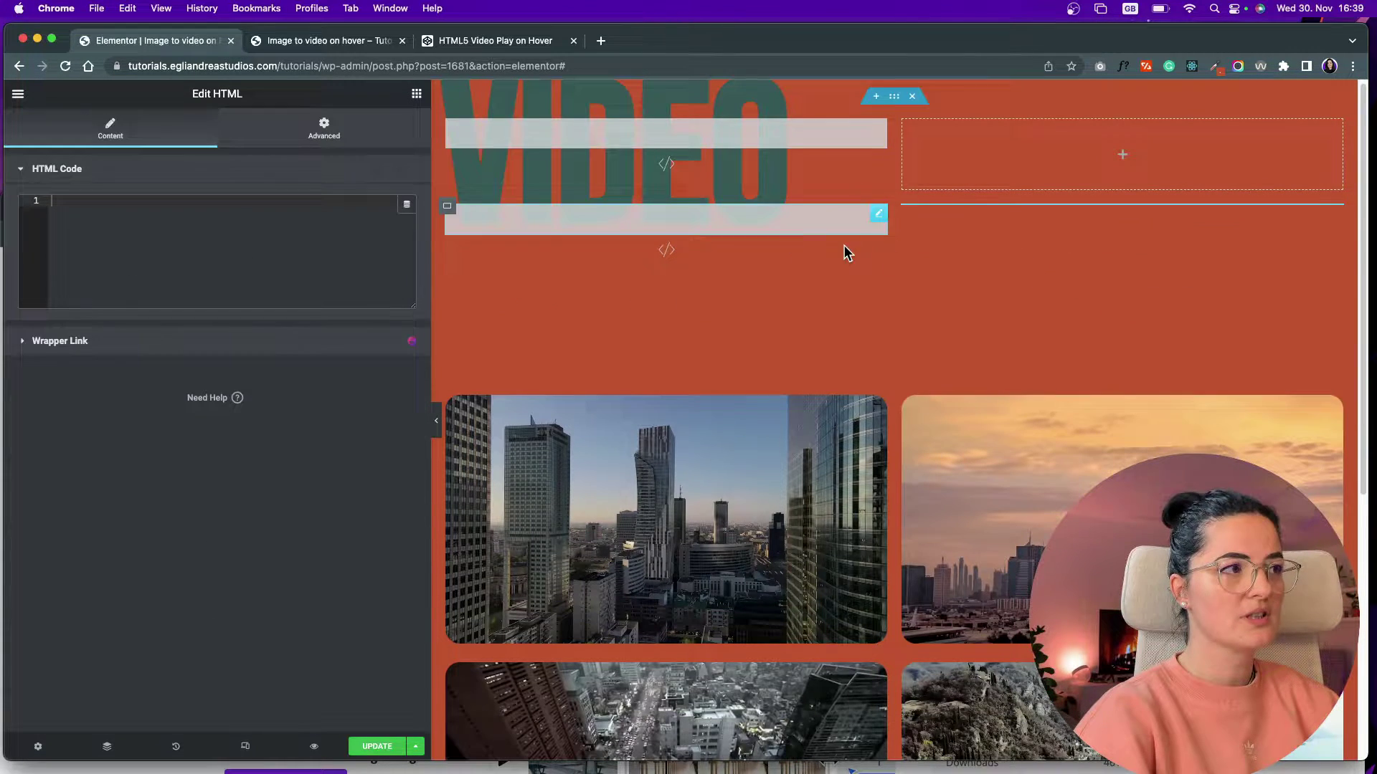
click(416, 94)
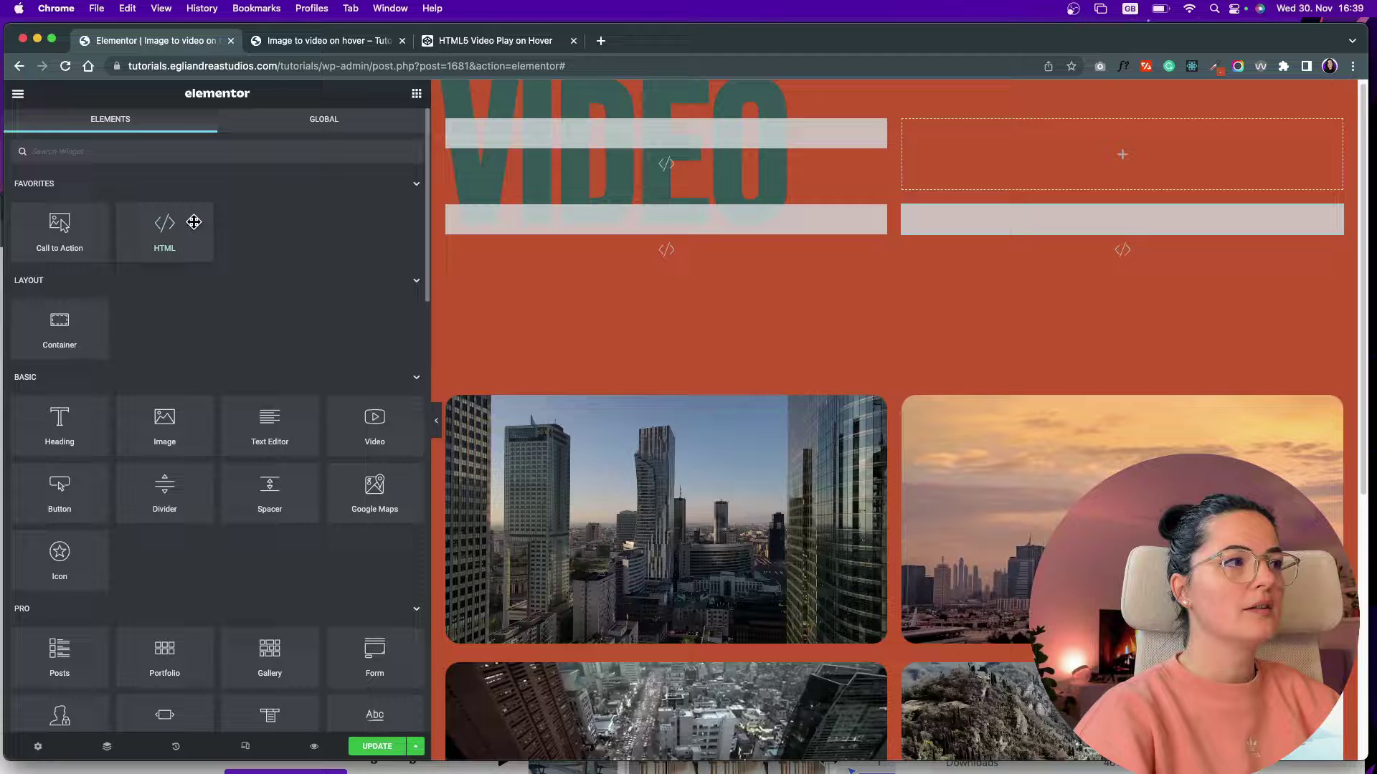
drag(165, 229, 1121, 153)
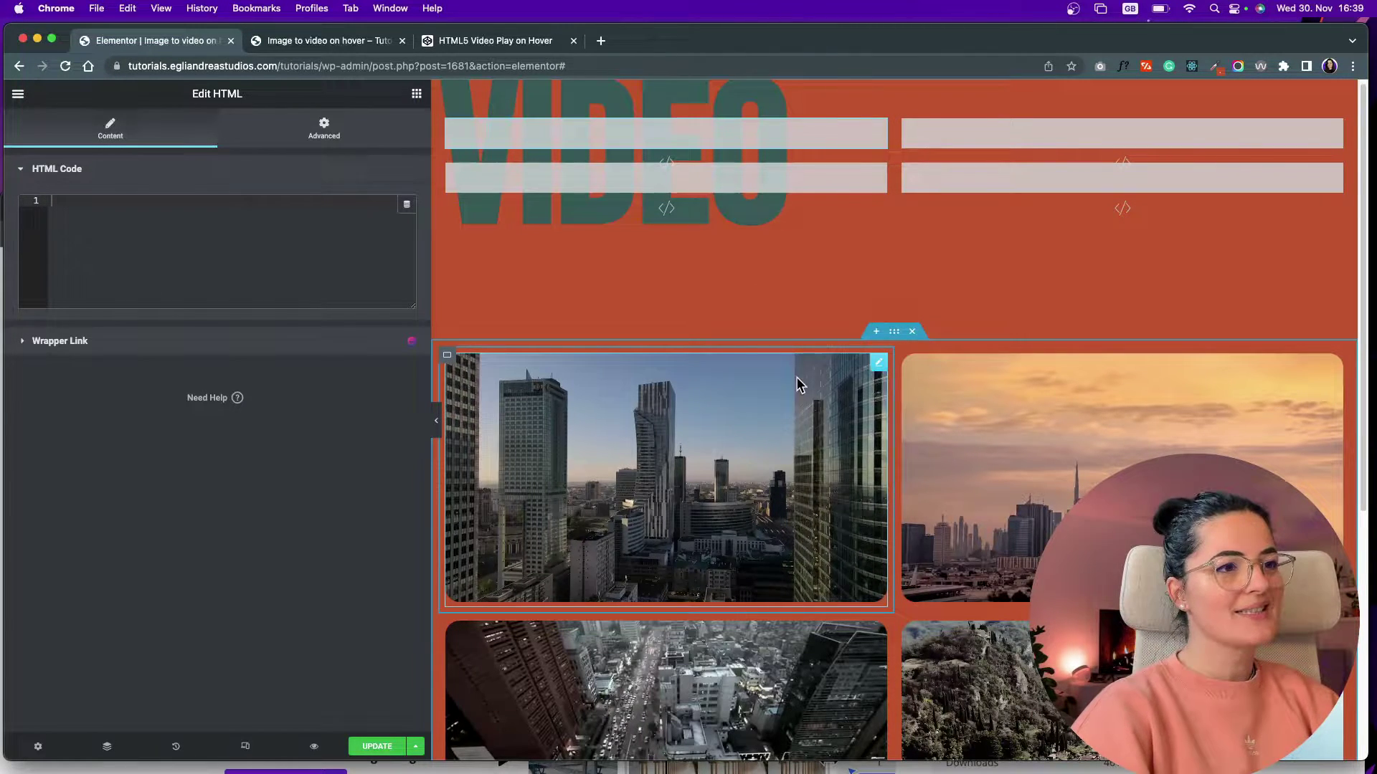
- Copy the existing widget's <video> code into the top-left HTML widget, replacing its contents
click(877, 366)
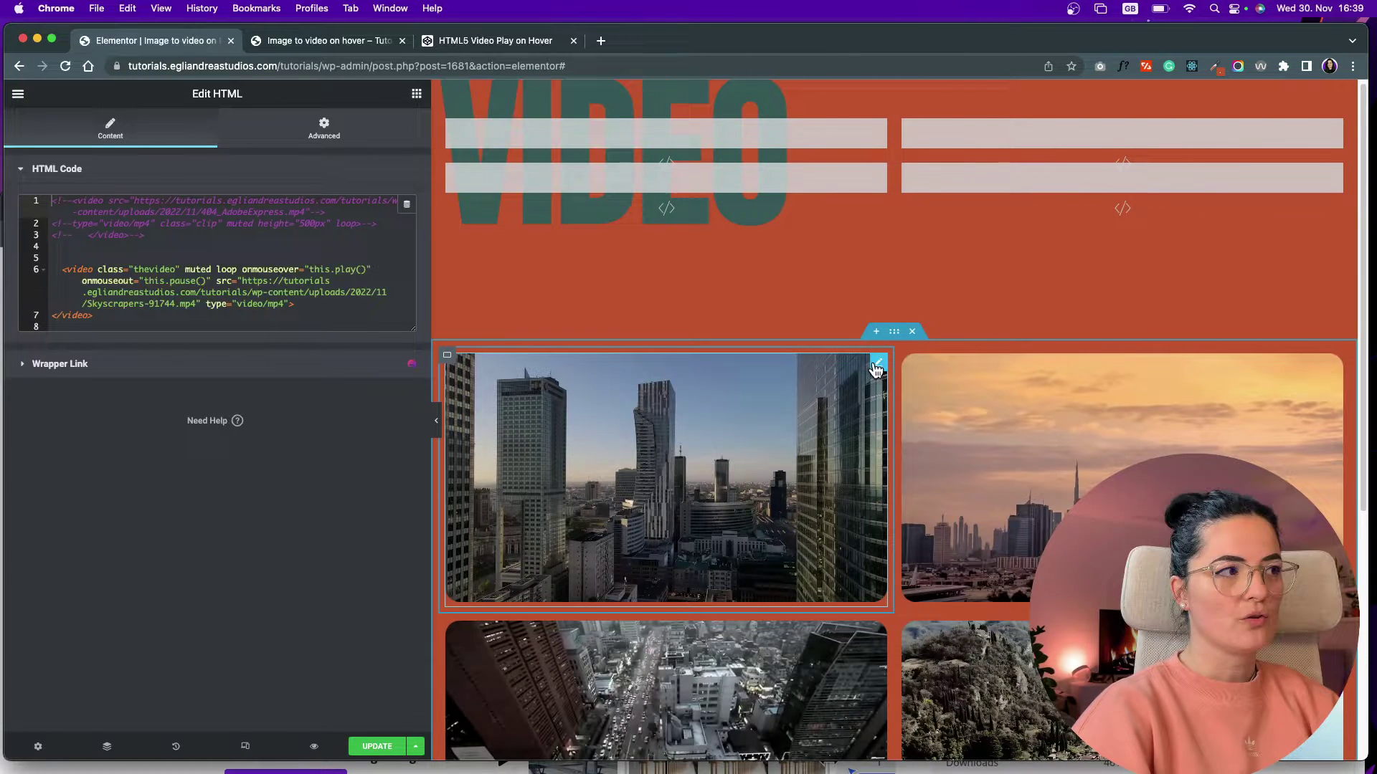
drag(63, 269, 110, 315)
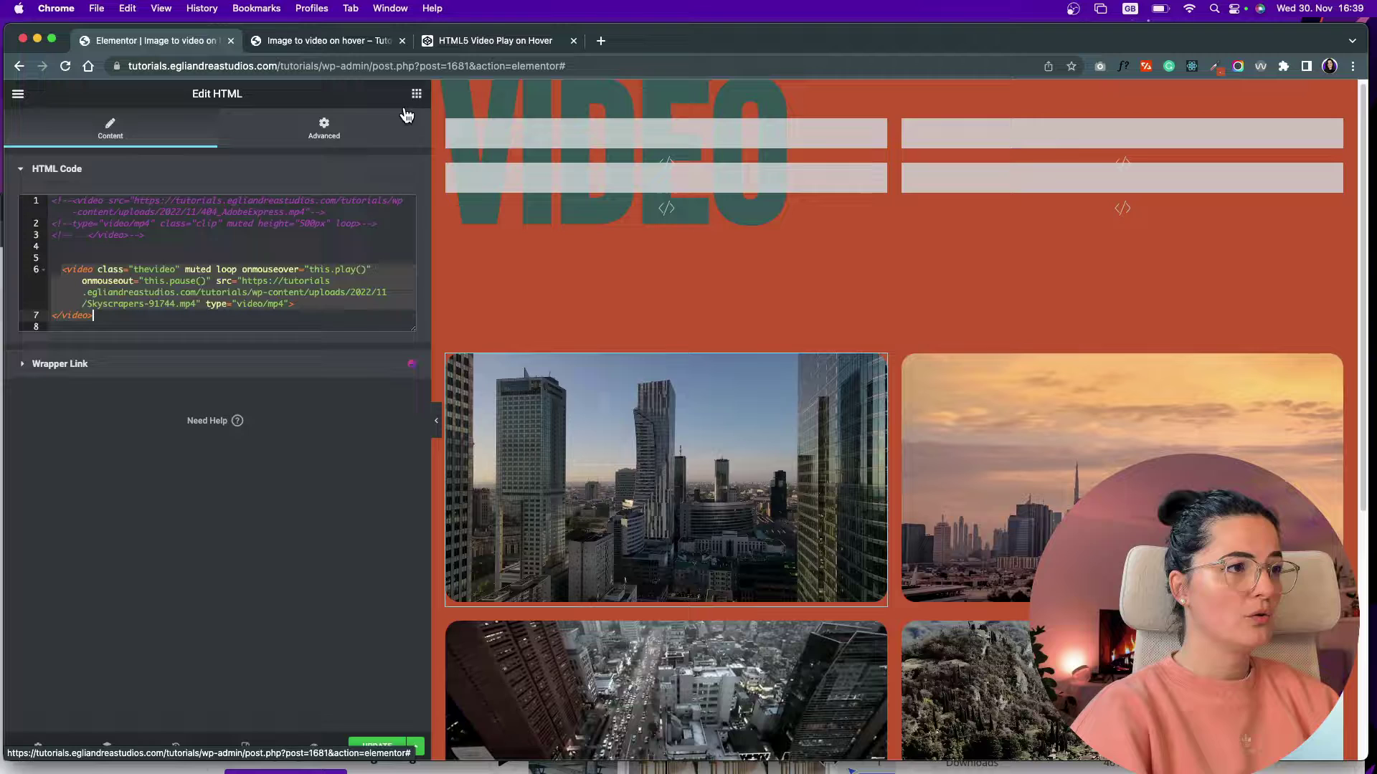
key(super+c)
key(super+a)
key(BackSpace)
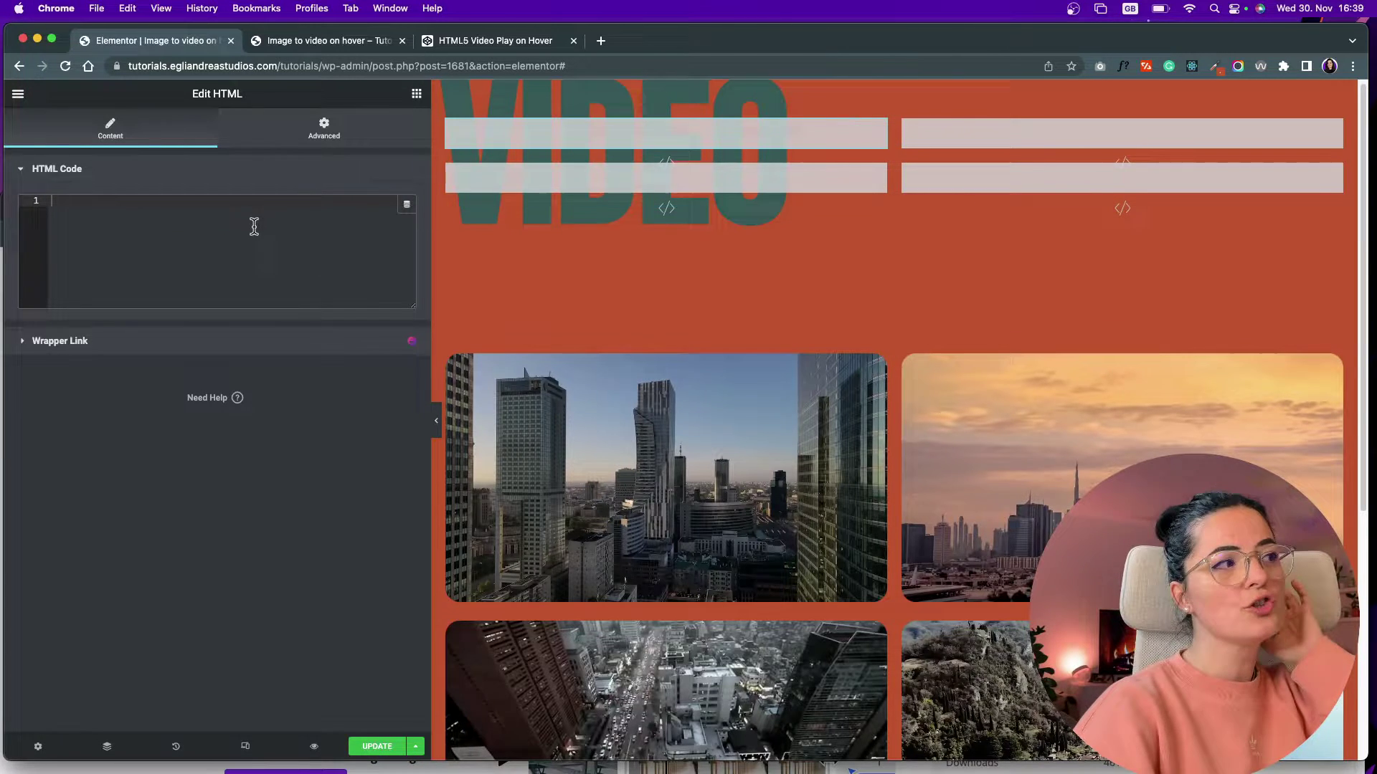
key(super+v)
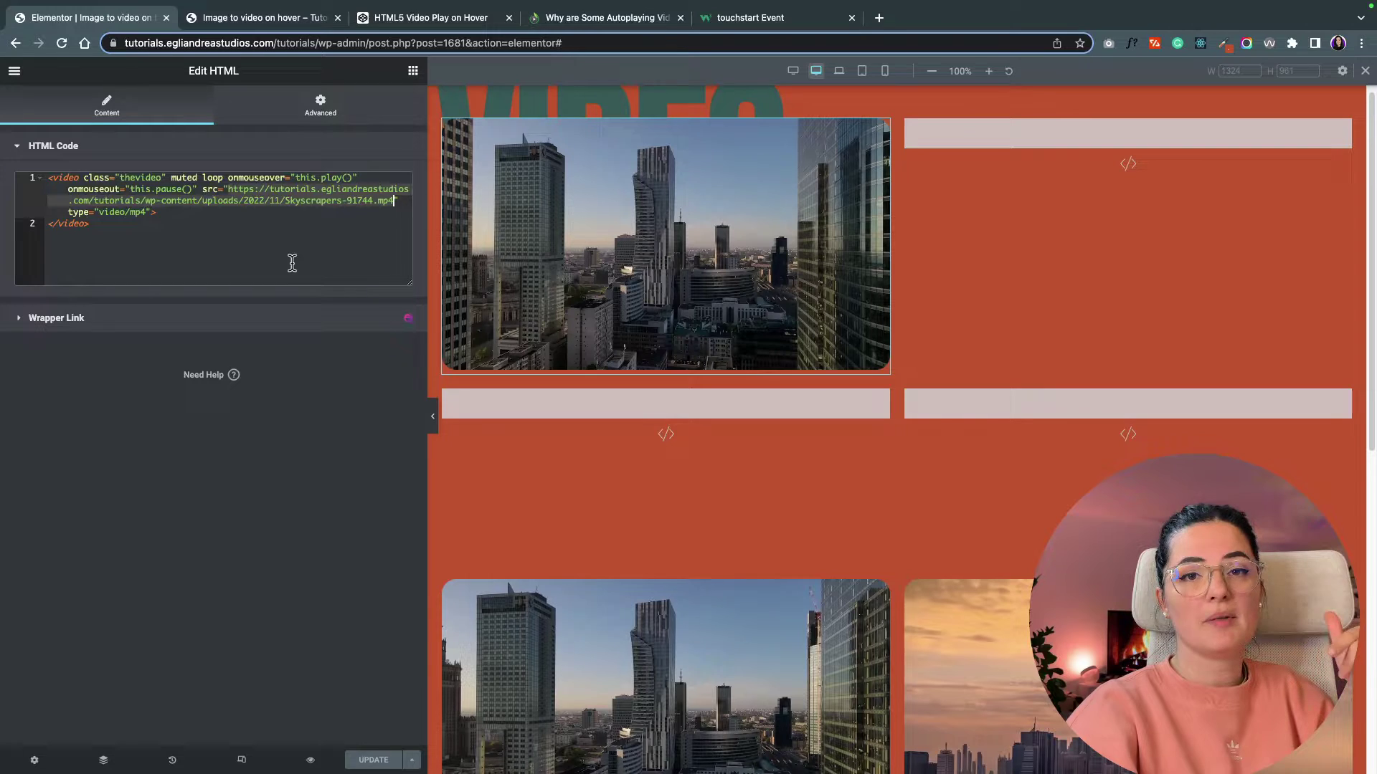
click(182, 207)
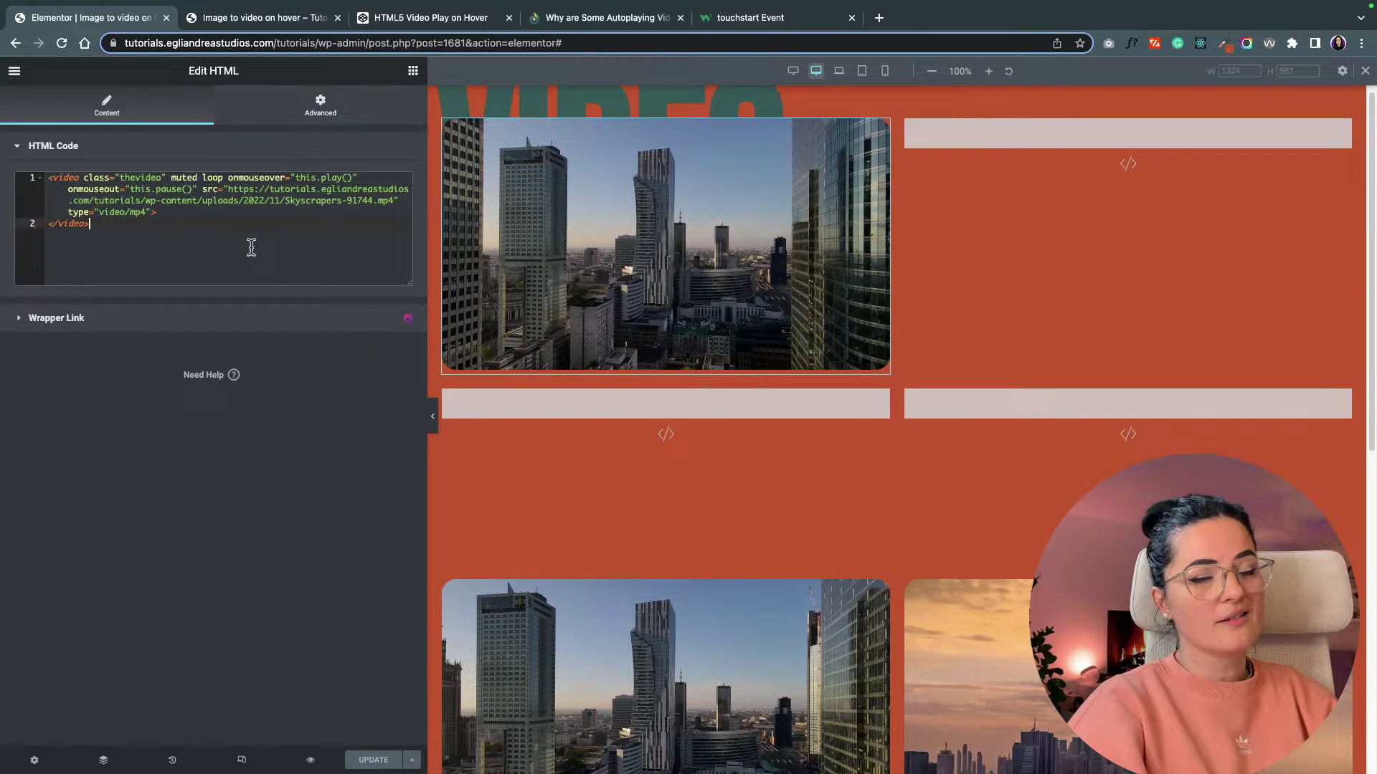
mouse_move(665, 244)
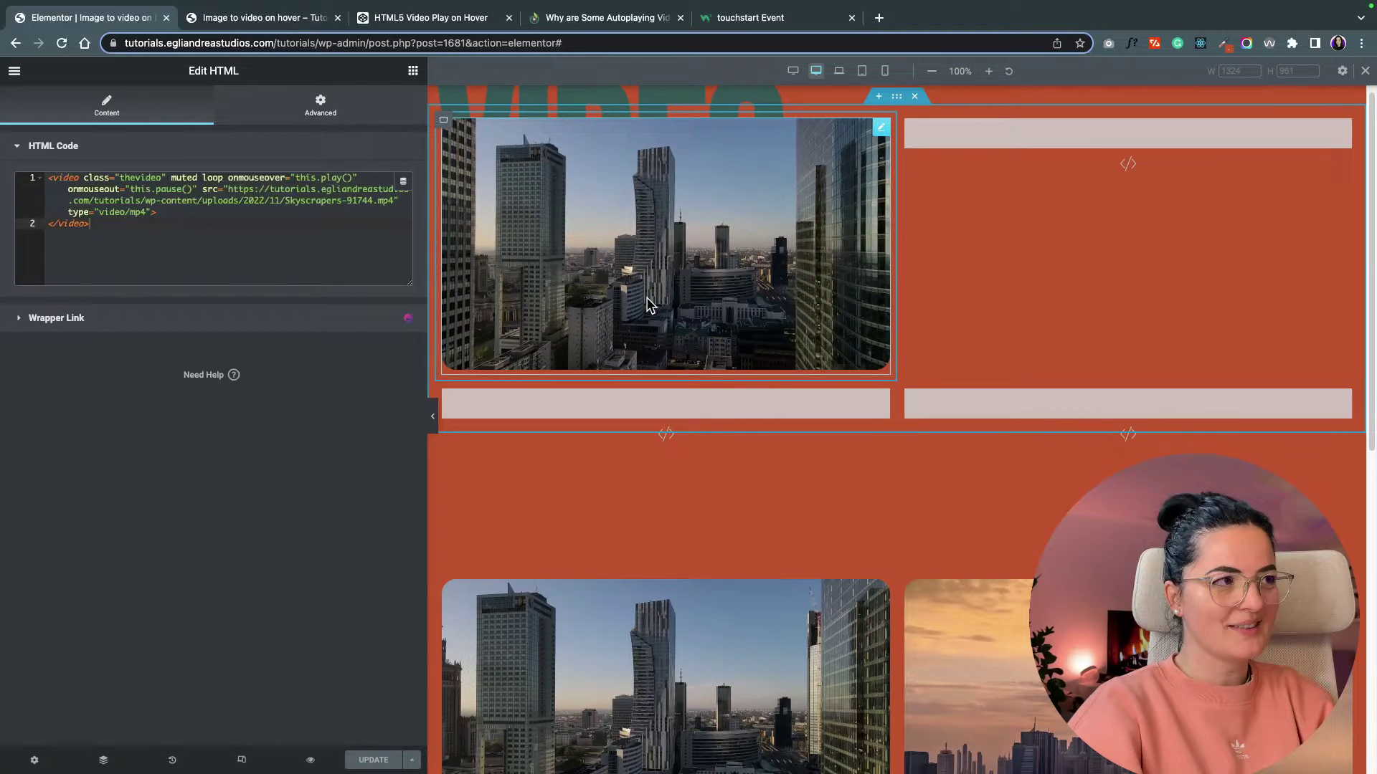
- Drop the global 'frosty button' widget onto the skyscraper video column
click(415, 72)
click(323, 95)
drag(50, 192, 559, 328)
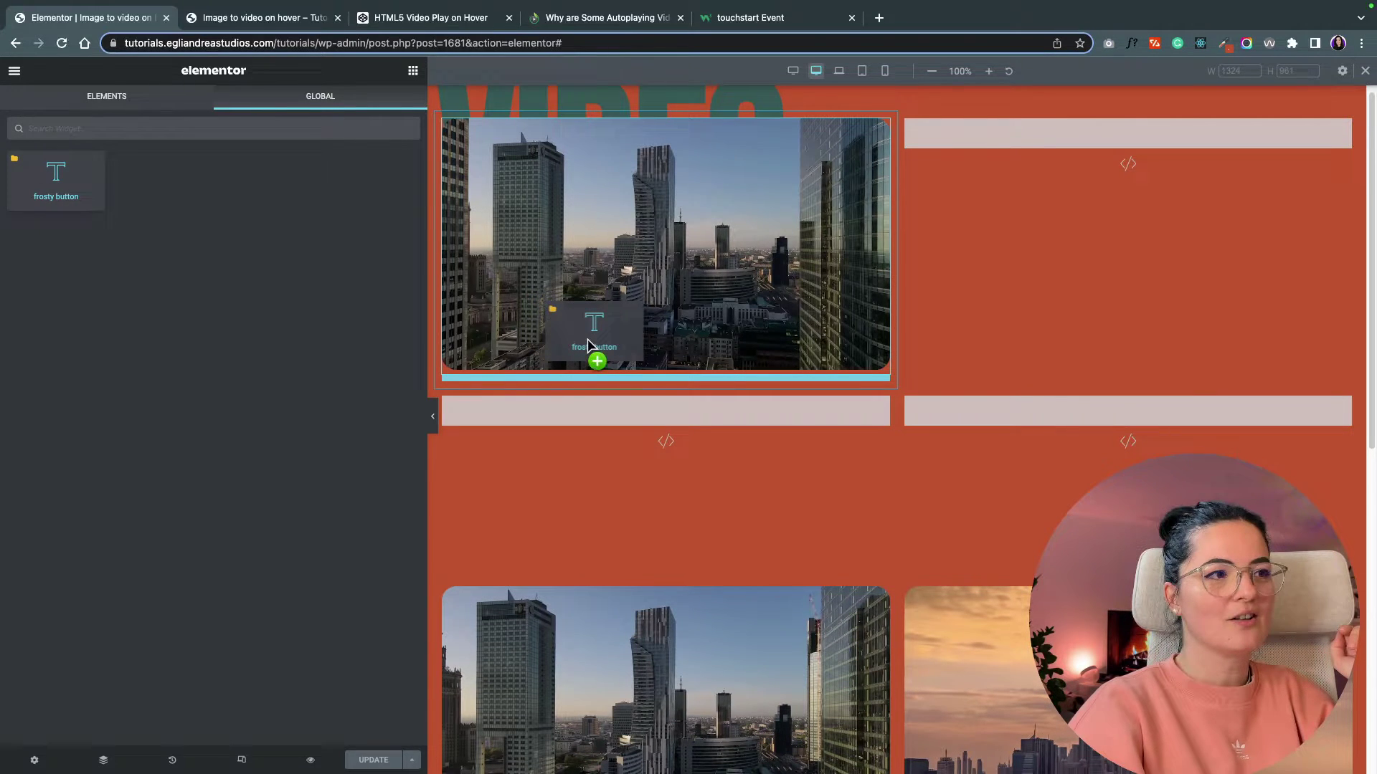
drag(589, 345, 589, 346)
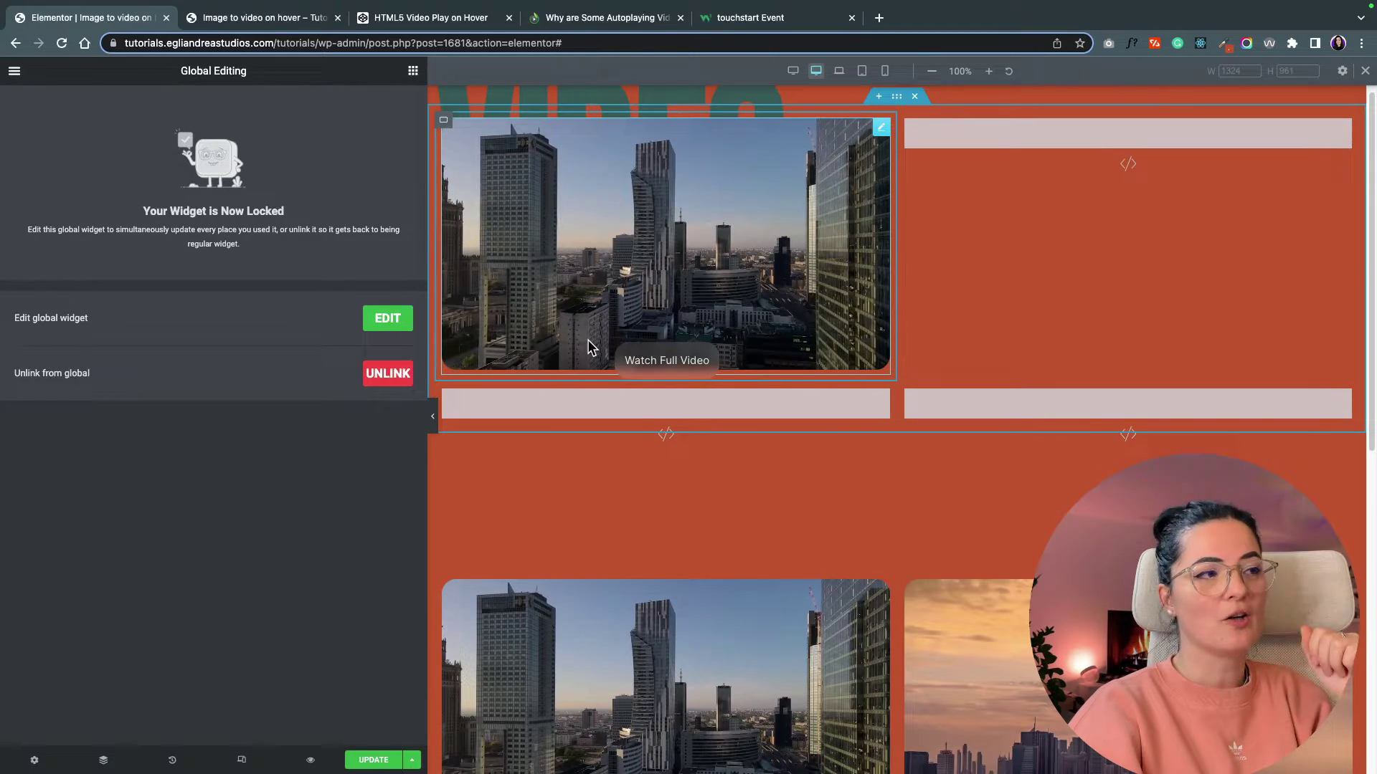
- Check the button's link, update the page, and view the preview
click(388, 320)
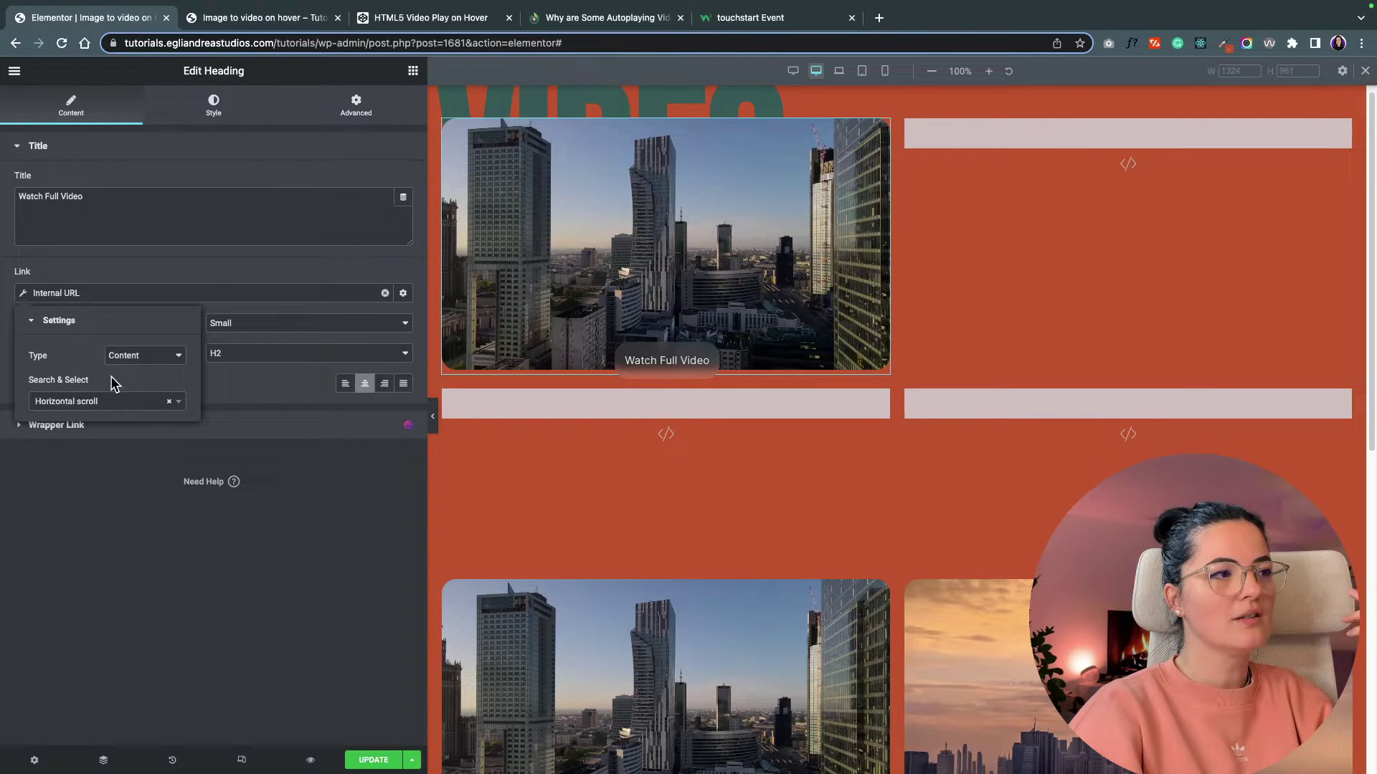
click(373, 760)
click(264, 18)
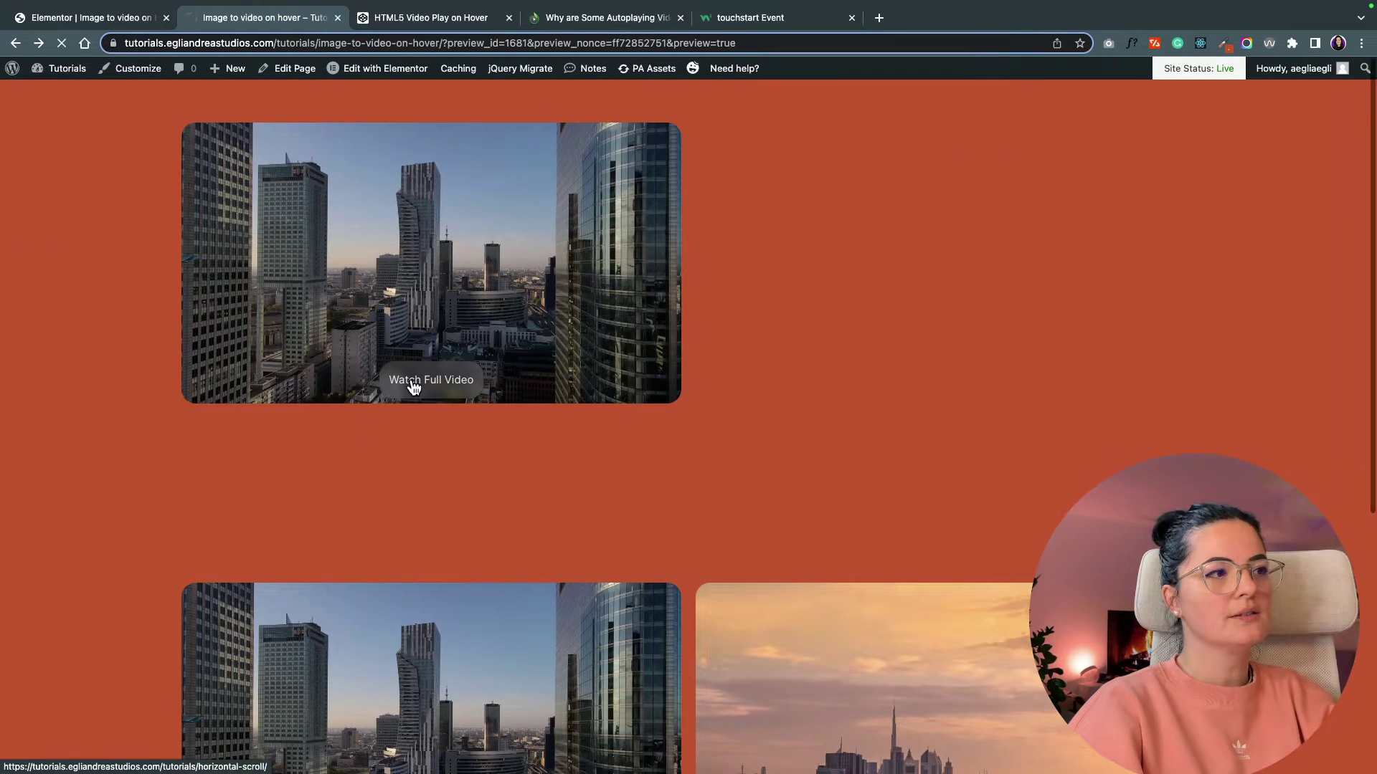
scroll(481, 444, down, 2)
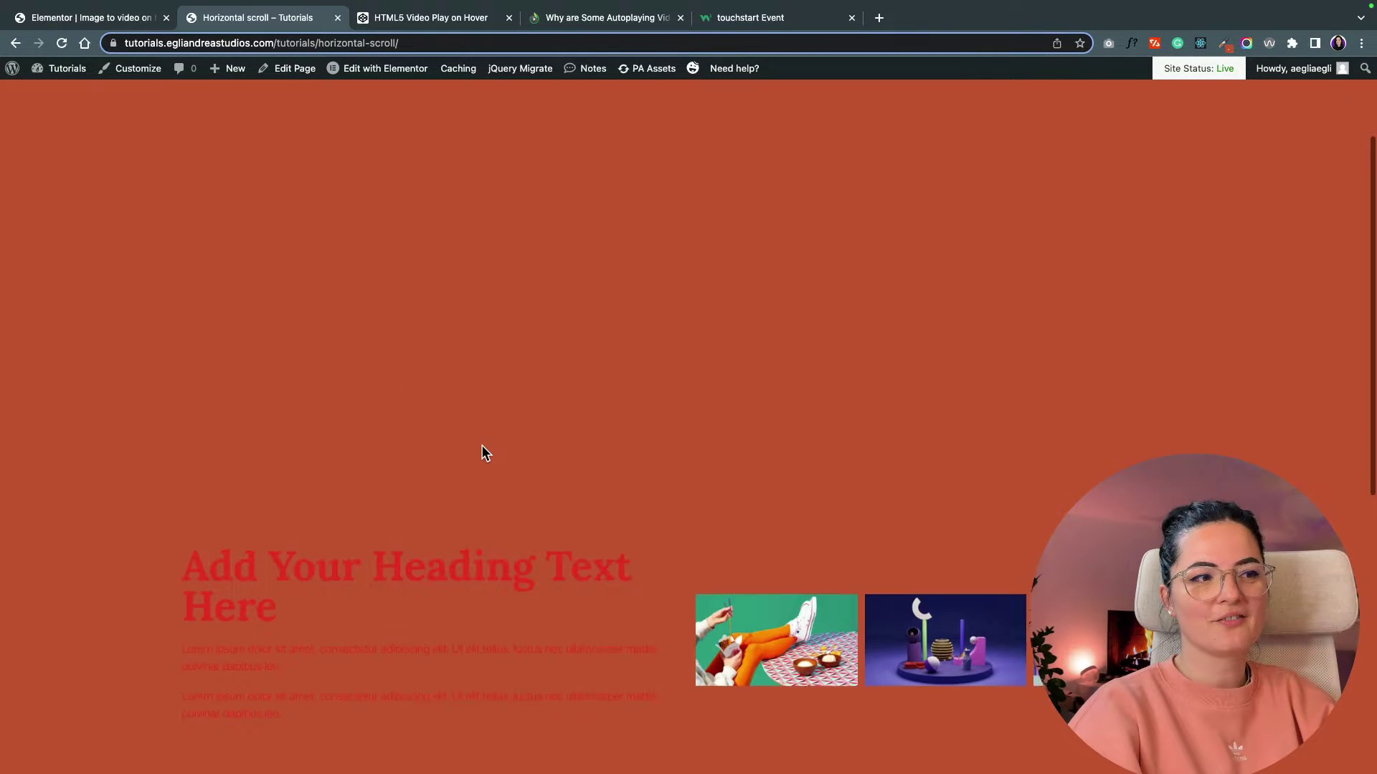
scroll(481, 445, down, 5)
scroll(482, 446, down, 3)
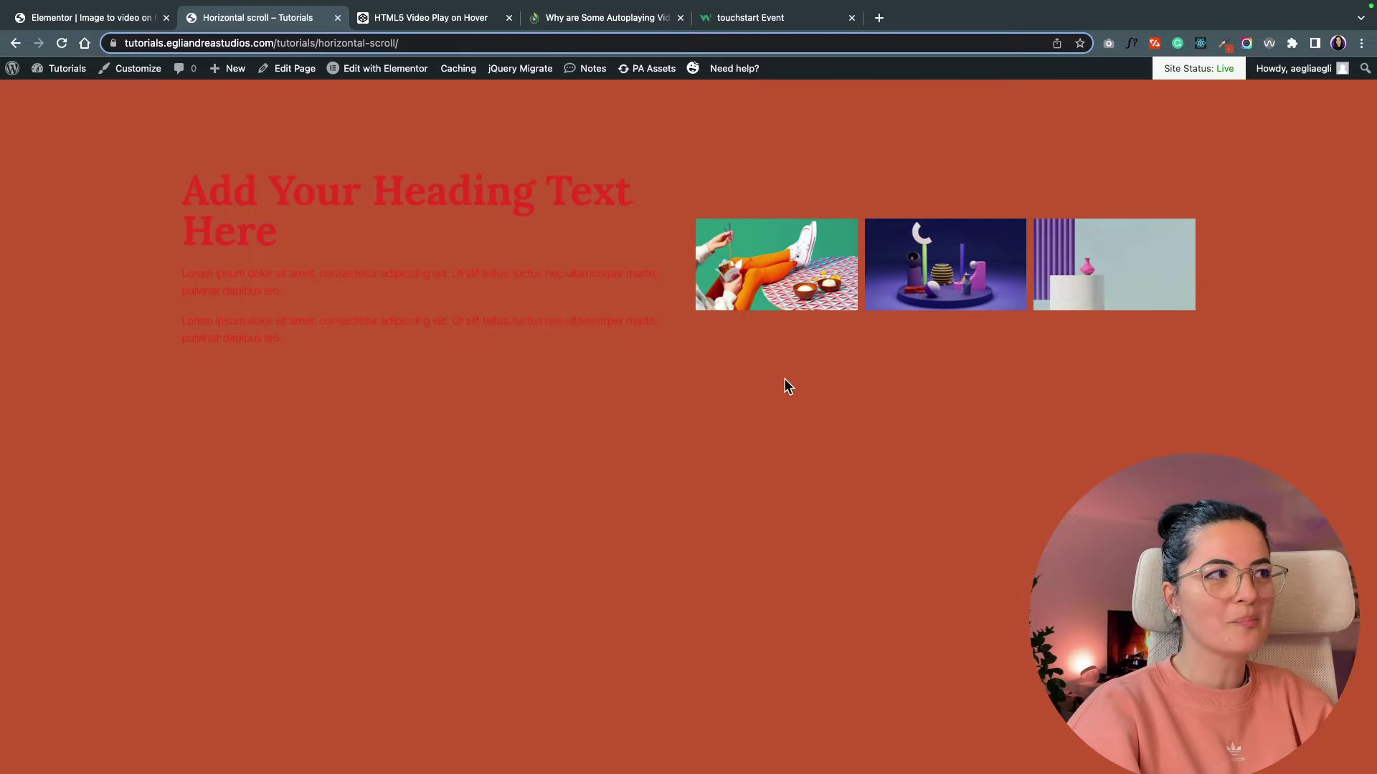
- Return to the Elementor editor with the editing panel hidden
click(56, 24)
click(433, 416)
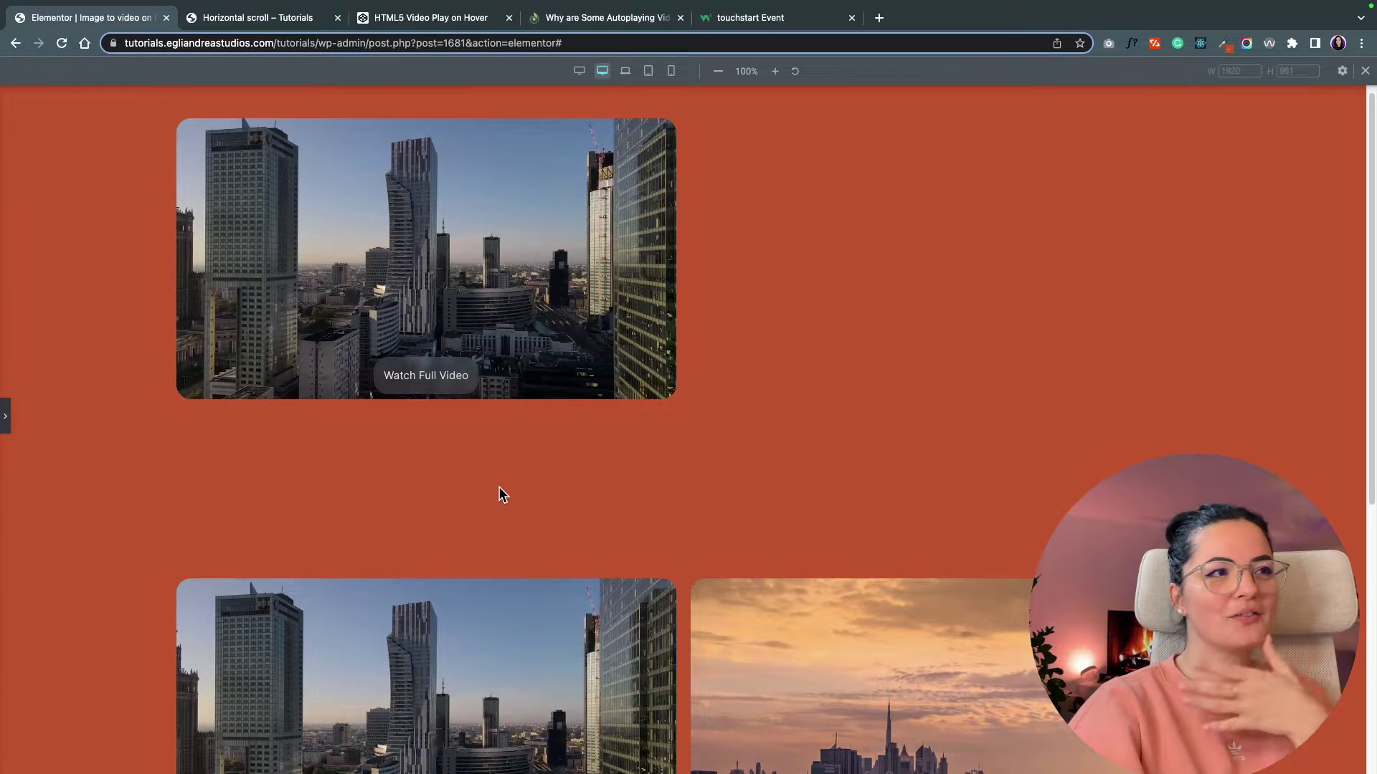
mouse_move(589, 219)
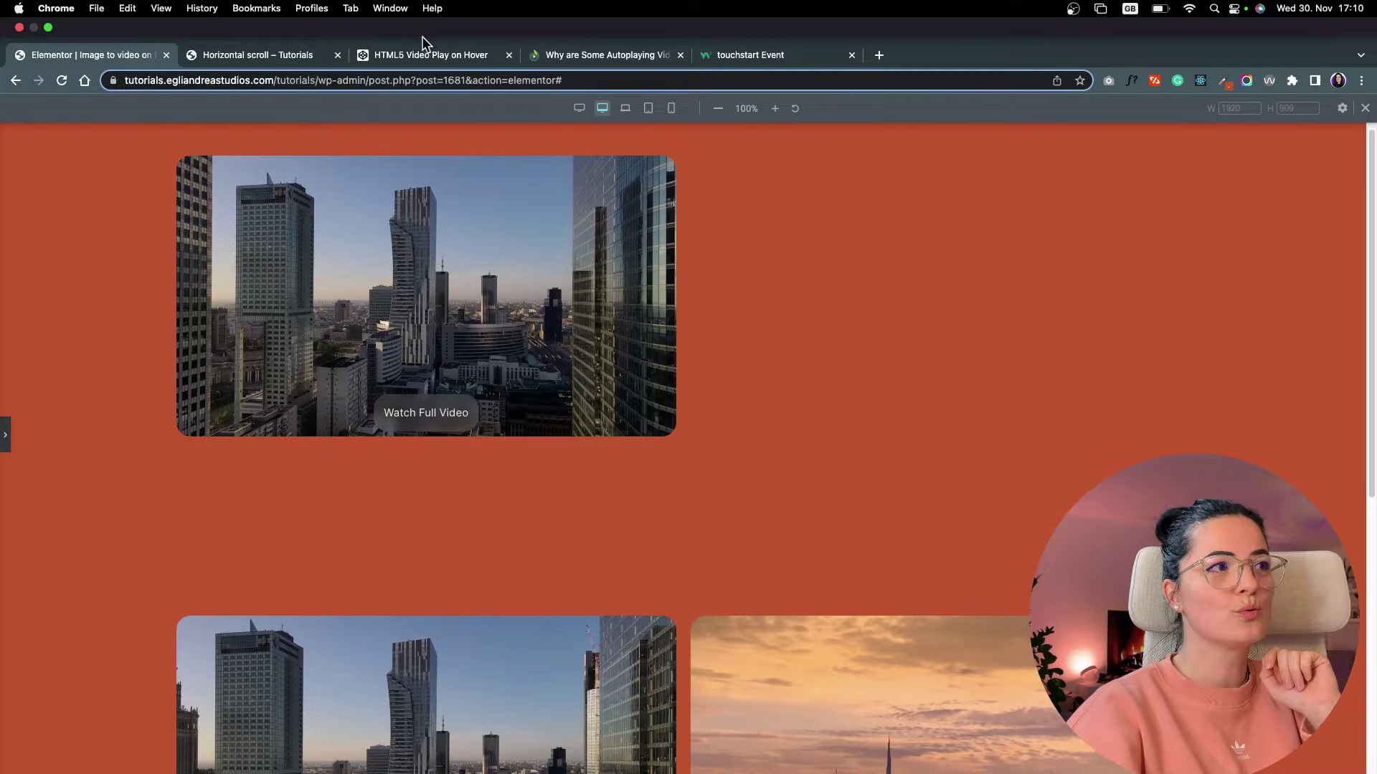
- Switch to the tab with the HTML5 video hover example
click(431, 18)
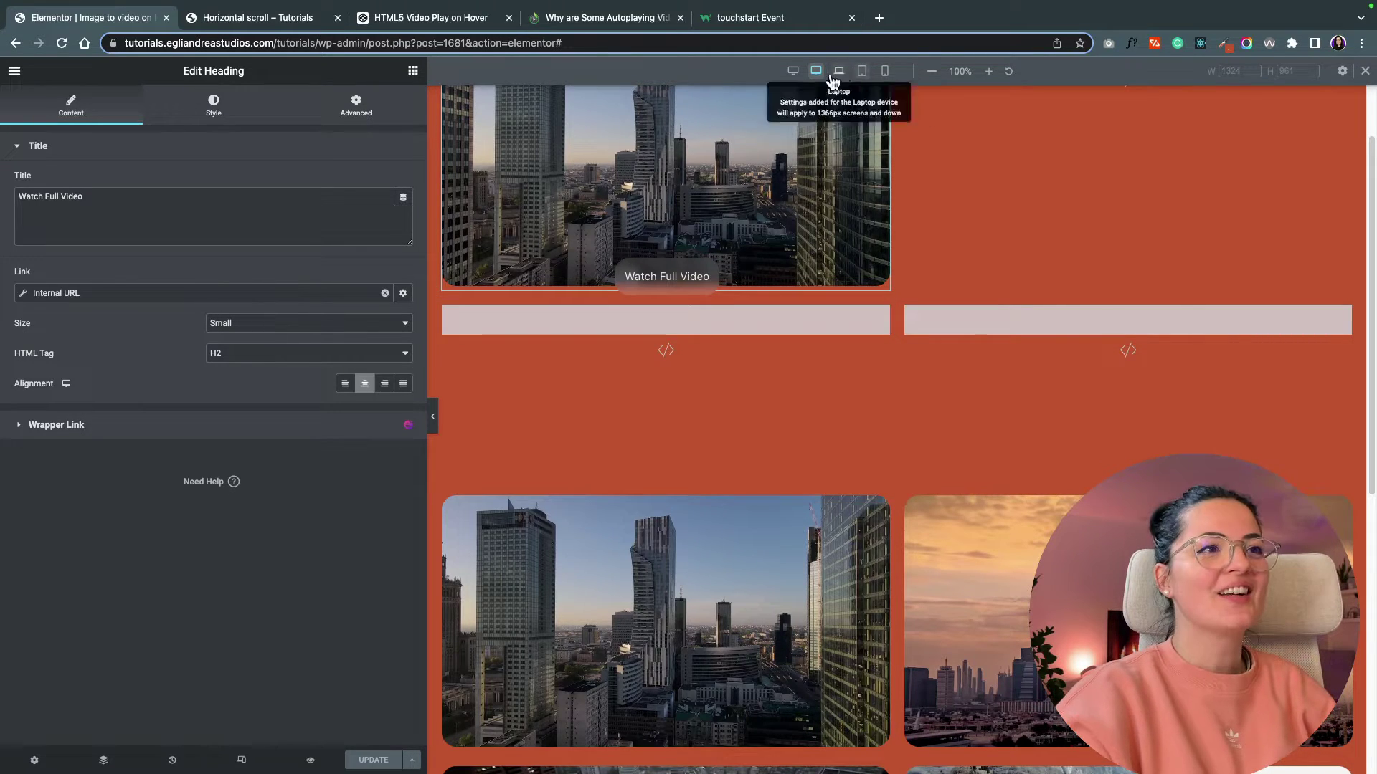
- Preview the page at tablet width, then at mobile phone width
click(861, 71)
scroll(921, 329, down, 3)
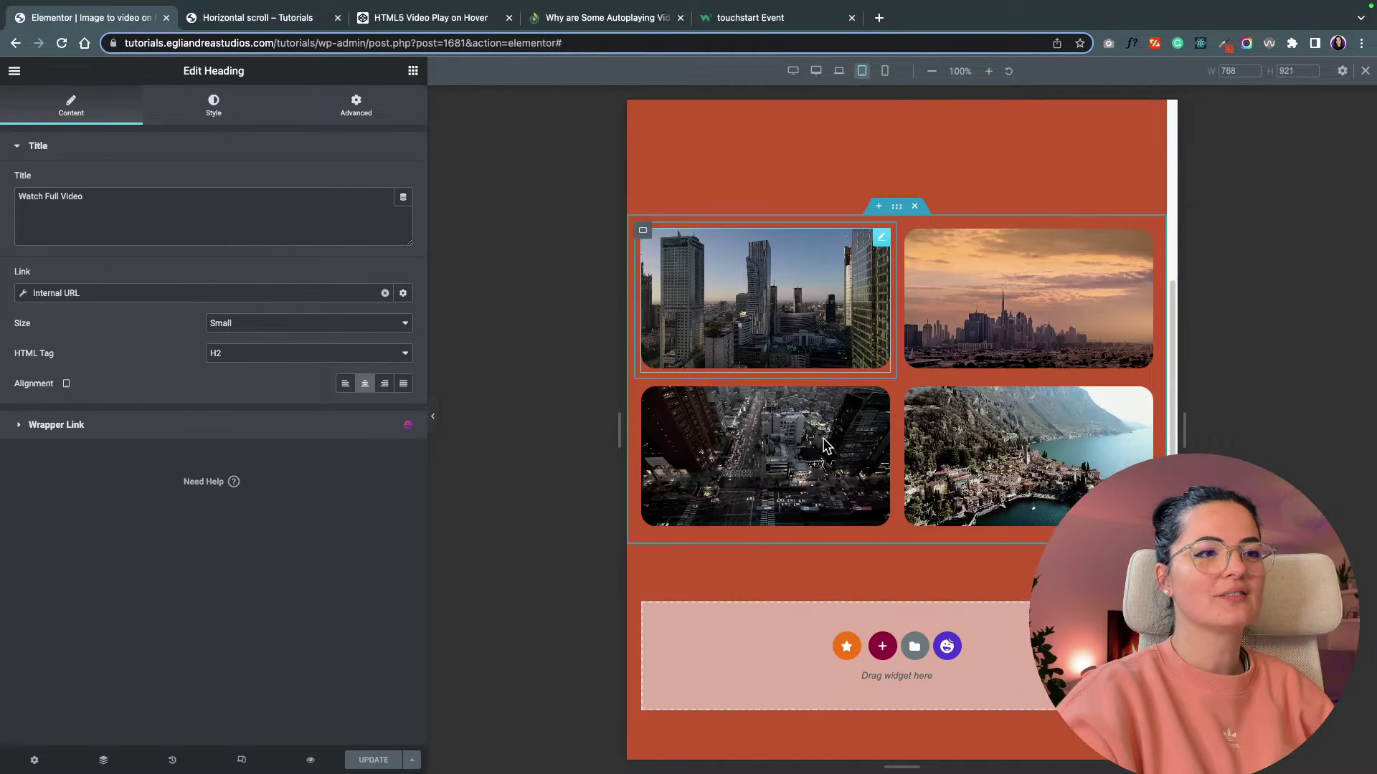
scroll(914, 377, up, 5)
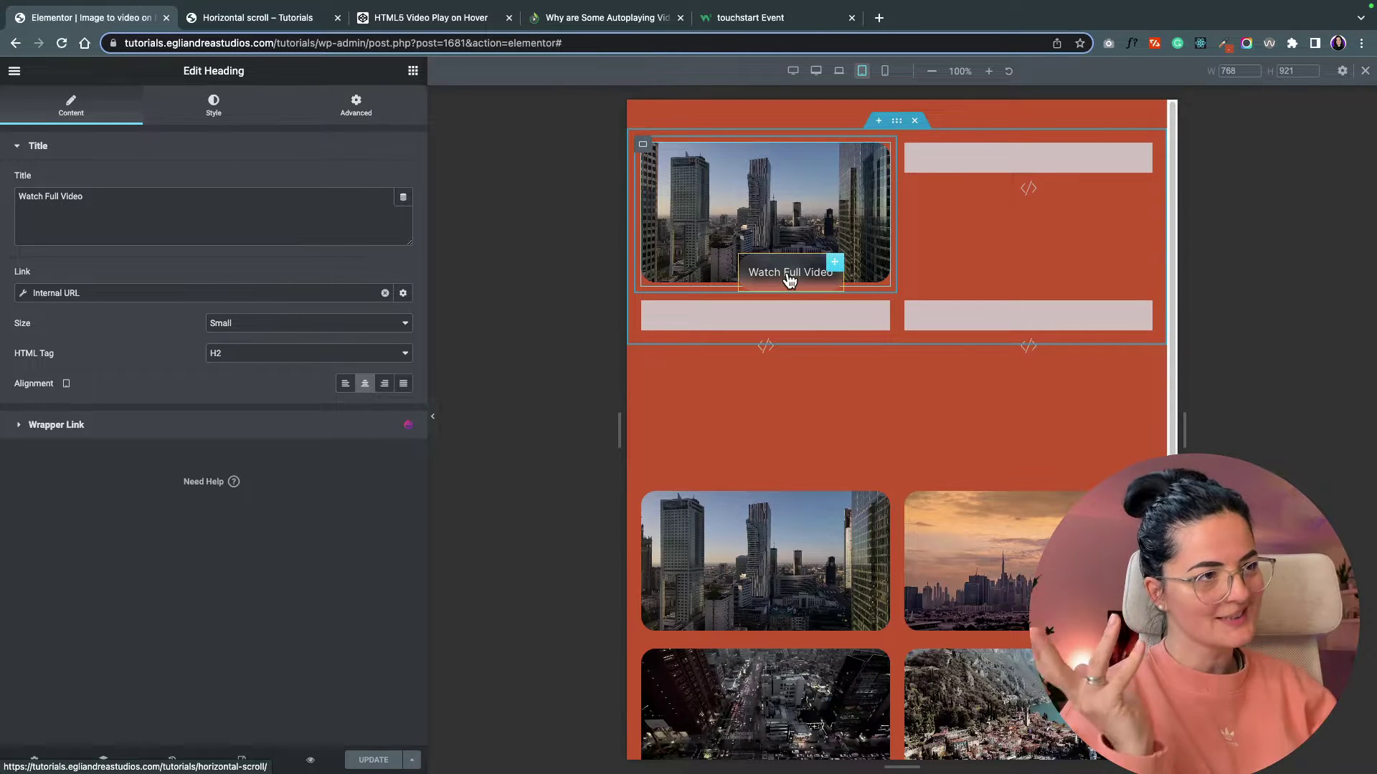
click(885, 70)
scroll(919, 450, down, 5)
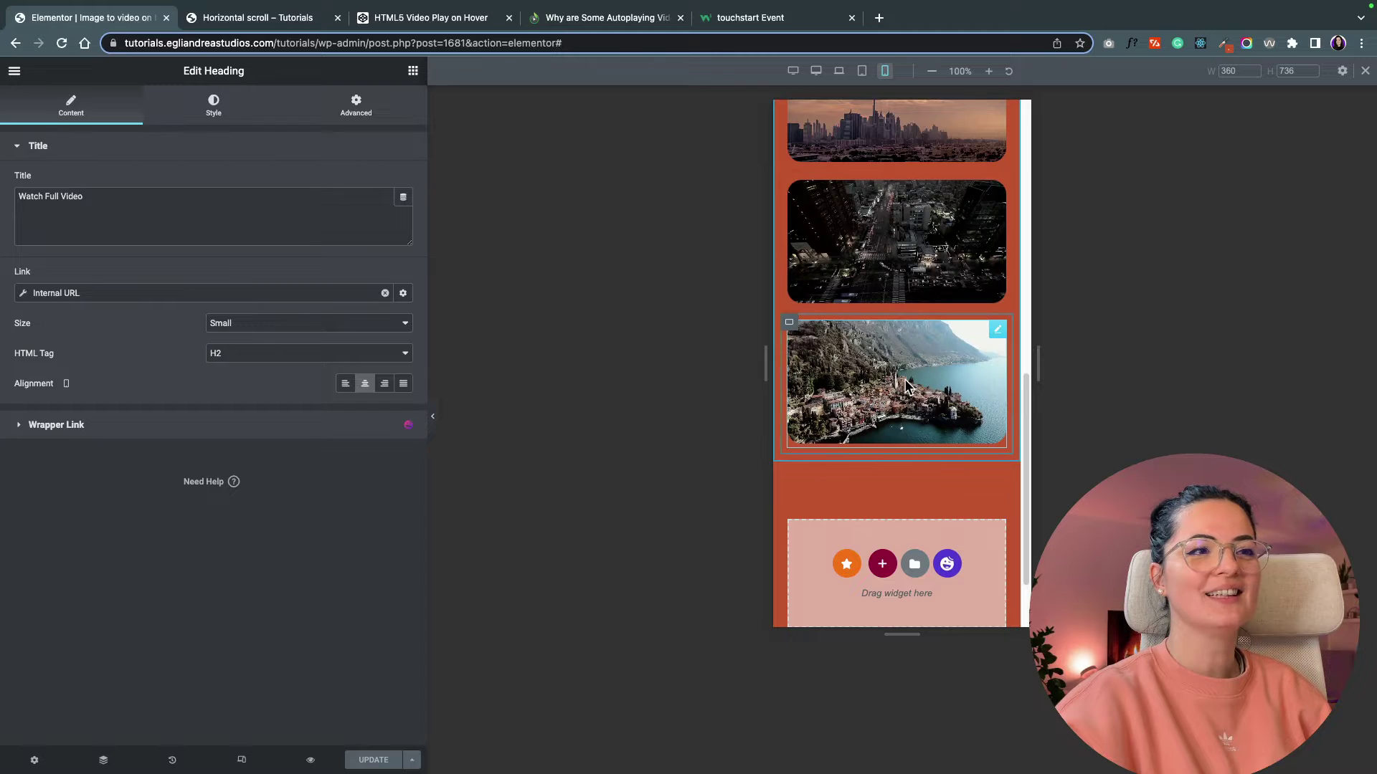
scroll(915, 431, up, 3)
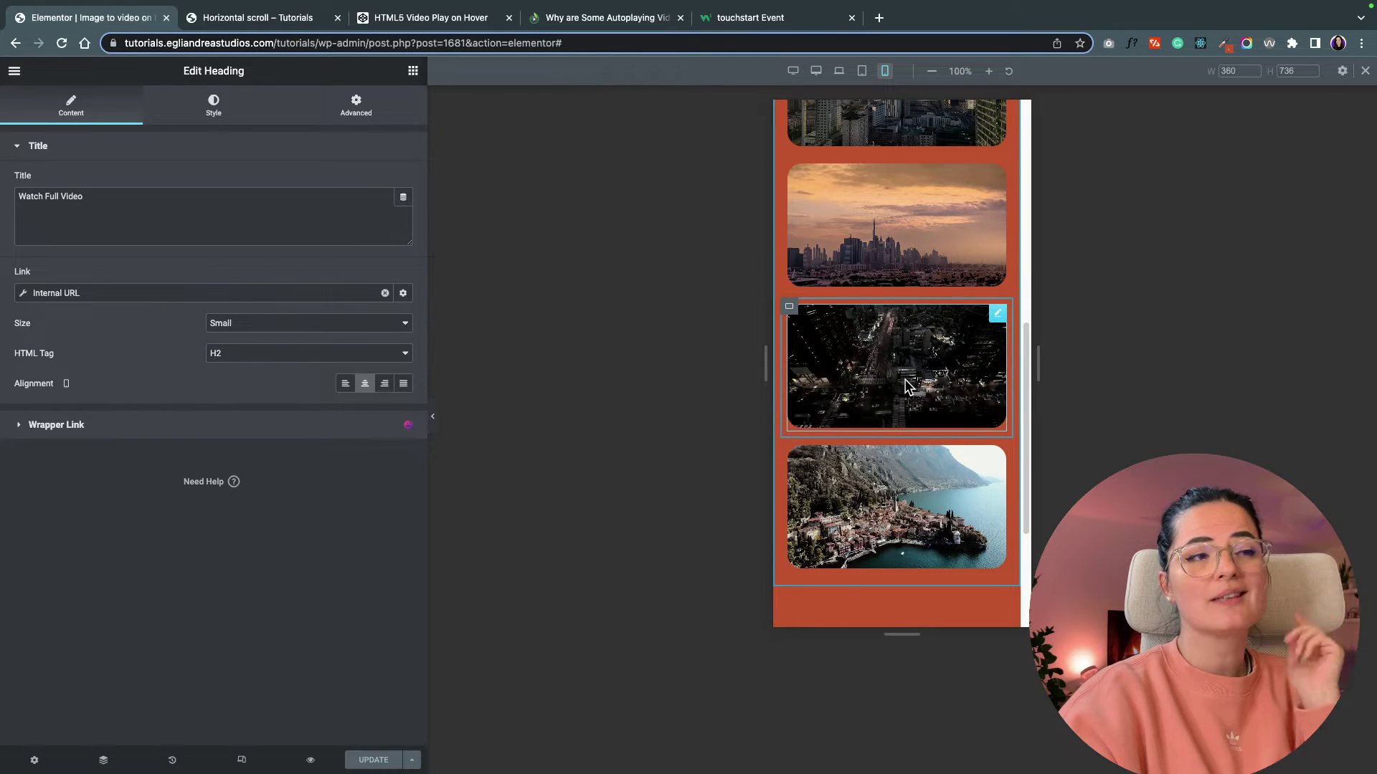
- Read the touchstart event reference, then return to the page's live preview
click(778, 17)
scroll(331, 449, down, 1)
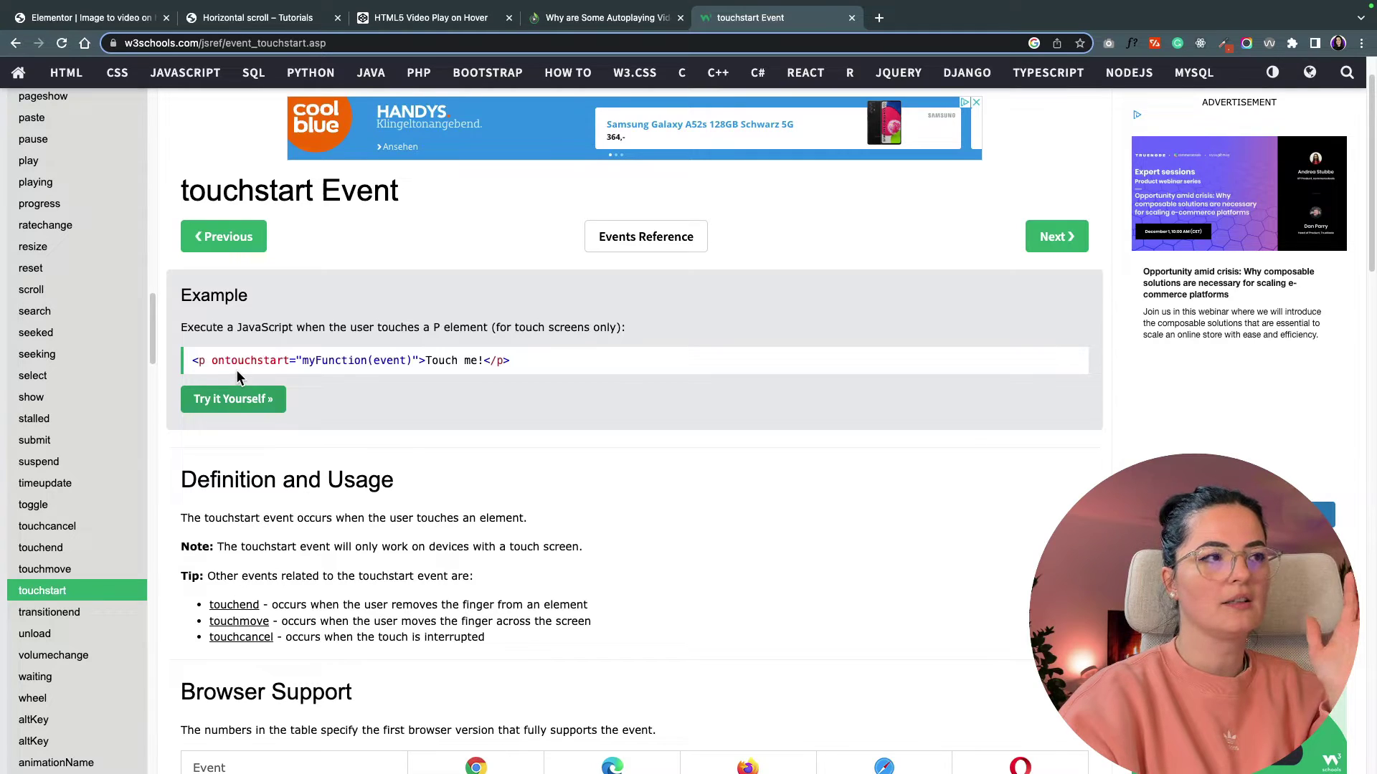
scroll(415, 463, down, 2)
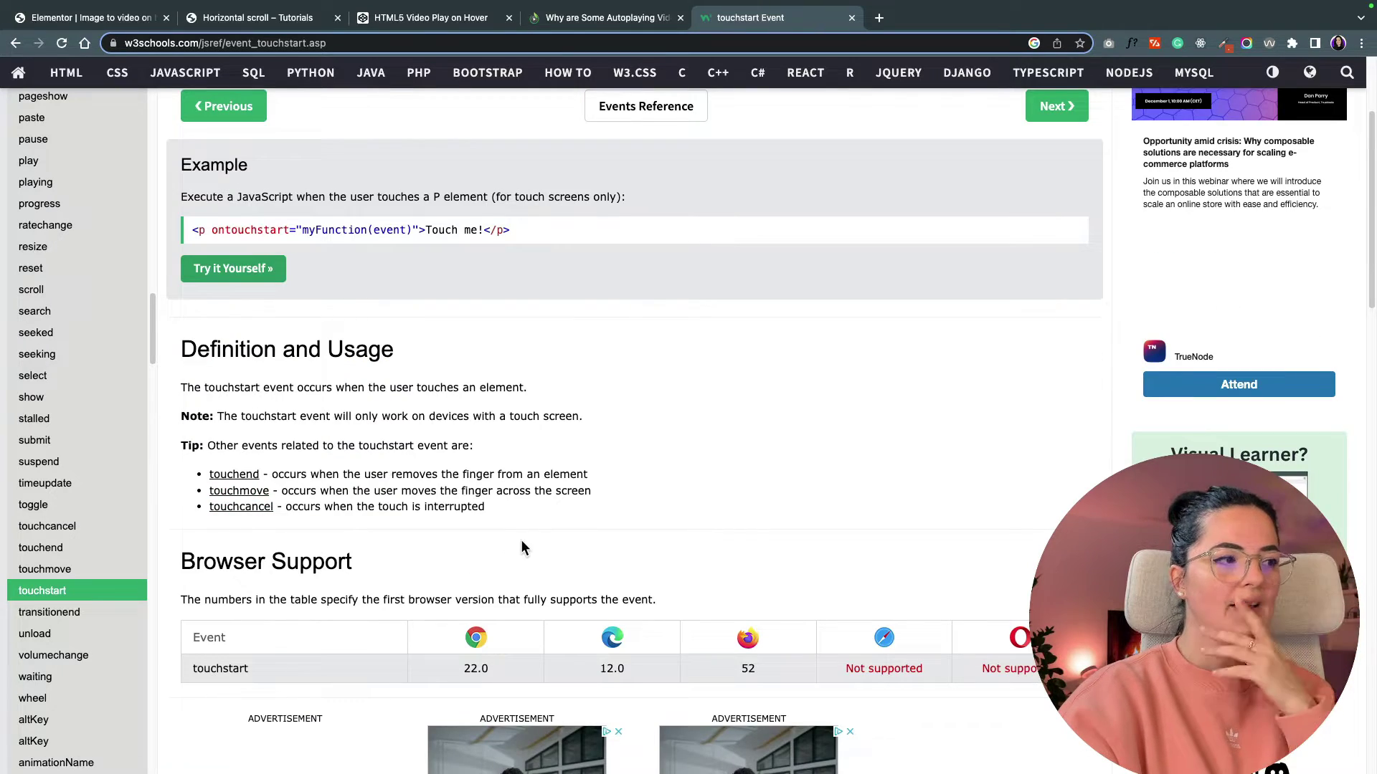
key(ctrl+1)
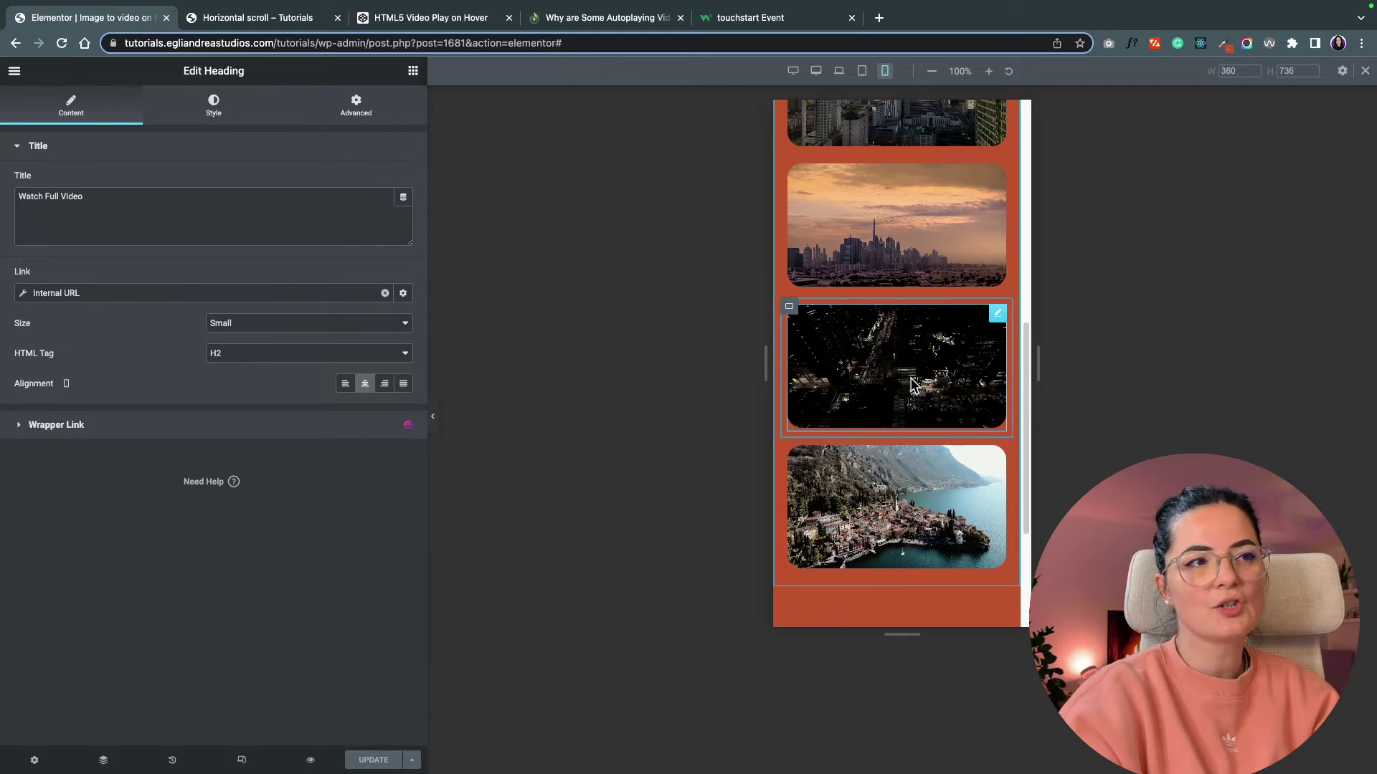
scroll(911, 384, up, 3)
scroll(914, 419, down, 4)
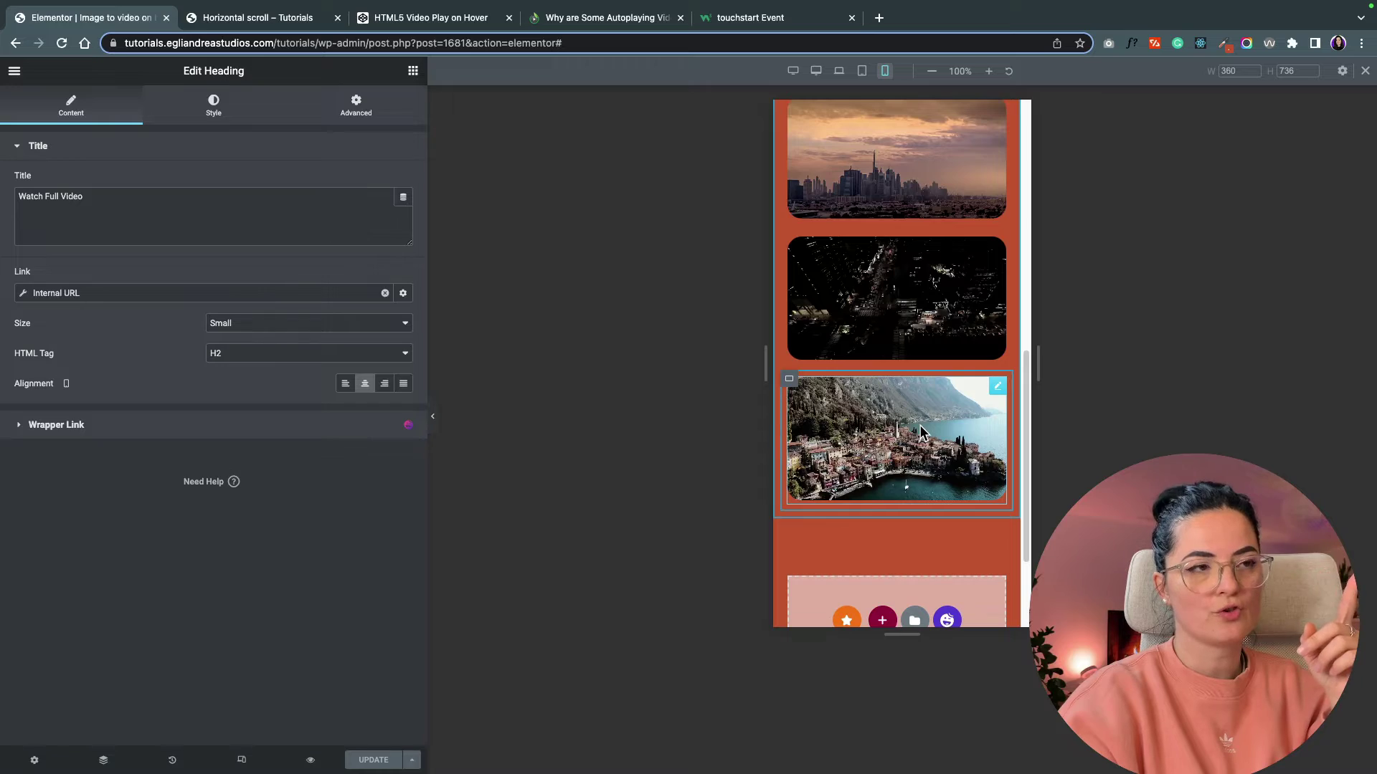
key(ctrl+Tab)
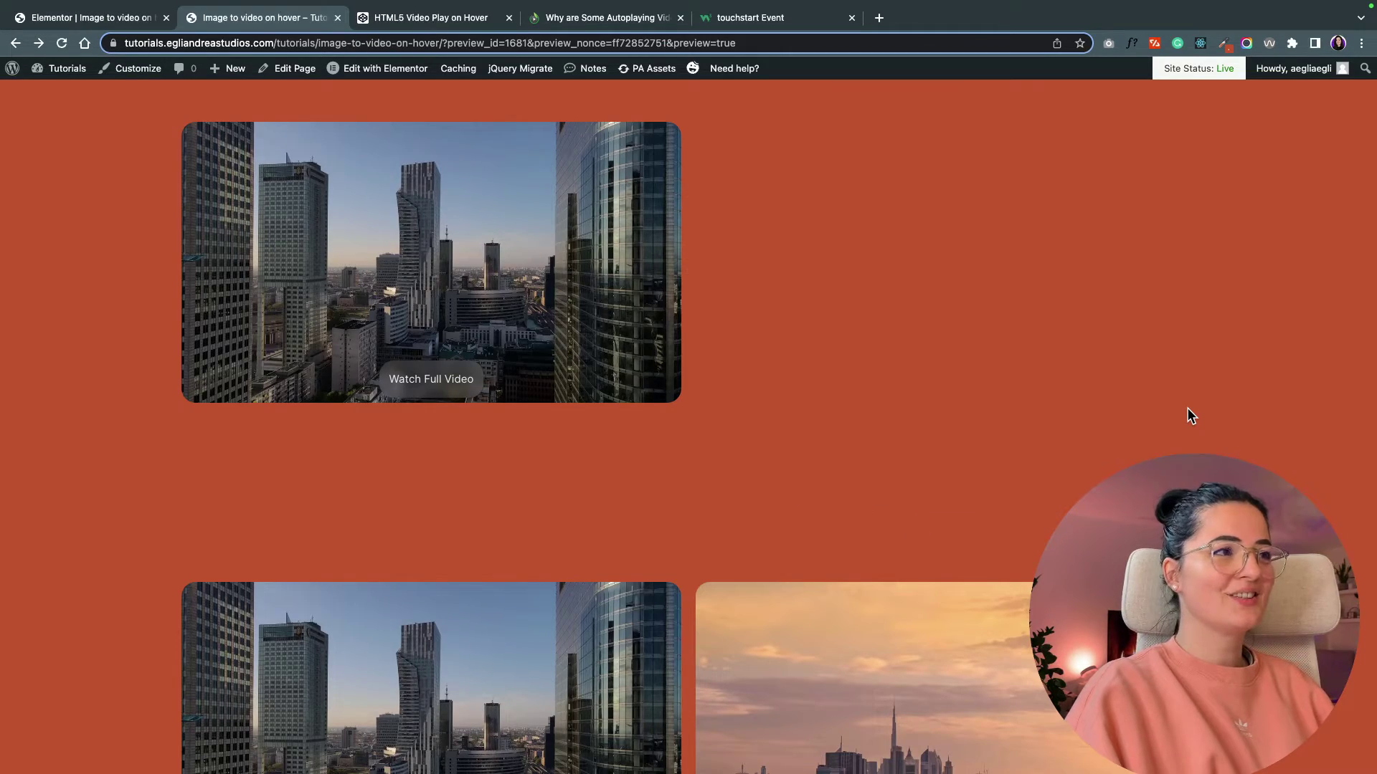
scroll(1187, 408, down, 5)
scroll(1186, 408, down, 5)
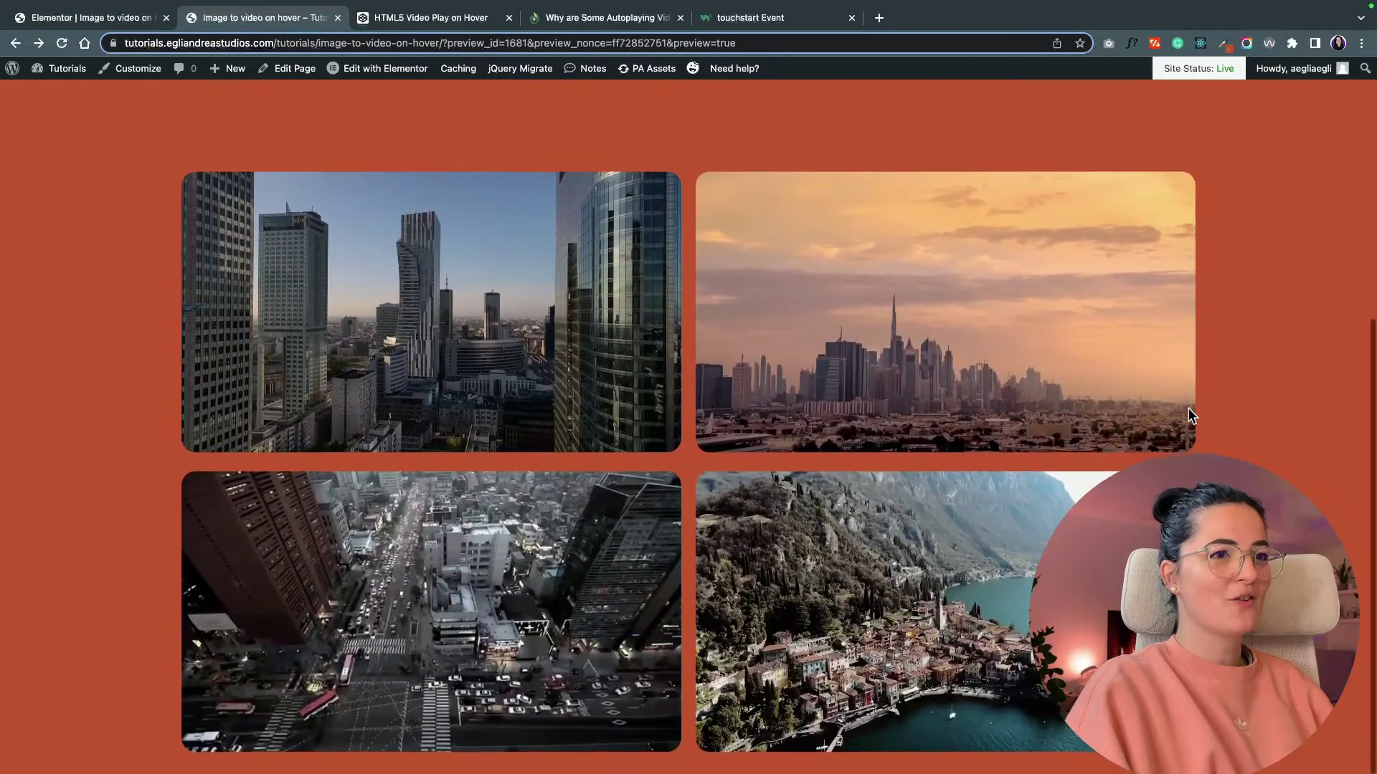
scroll(1275, 412, up, 5)
scroll(1275, 412, down, 2)
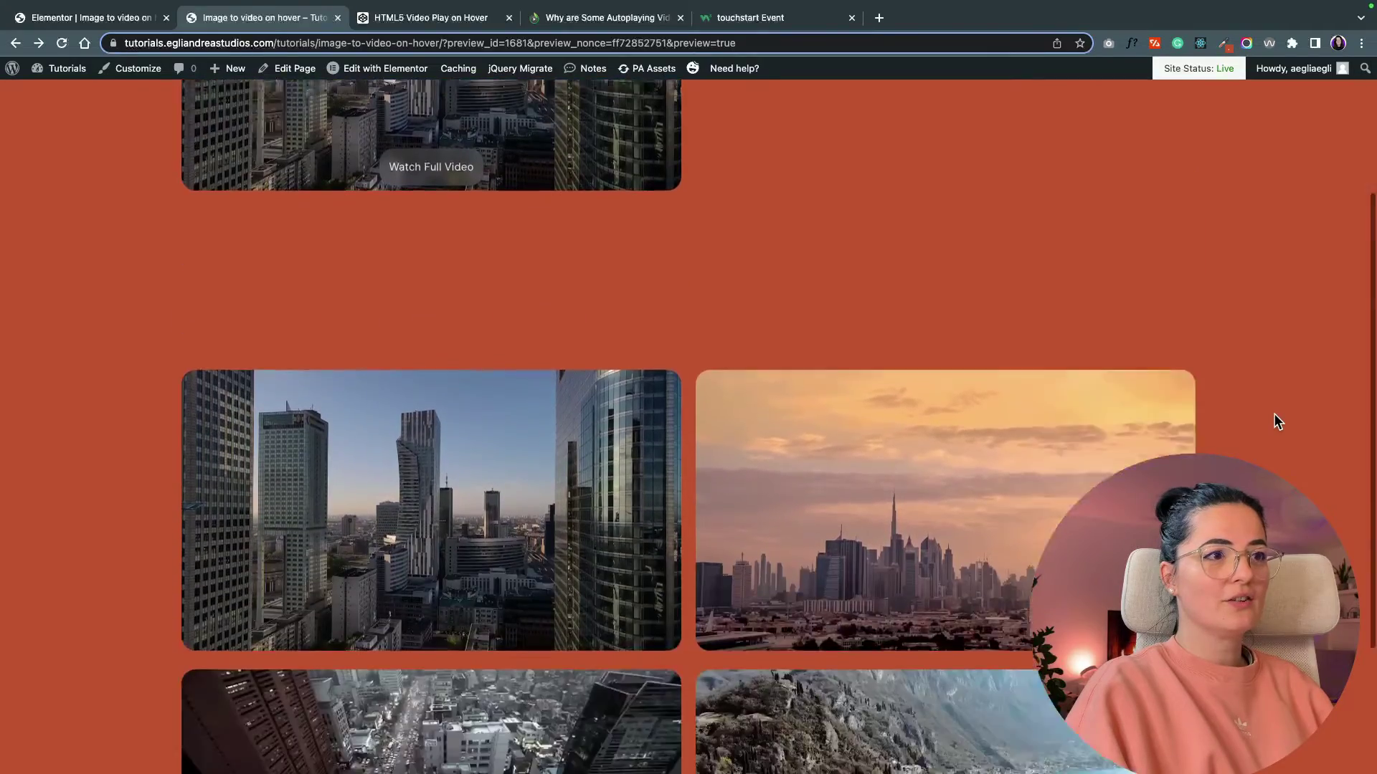
scroll(1274, 413, down, 4)
scroll(1274, 413, up, 5)
scroll(1273, 413, down, 1)
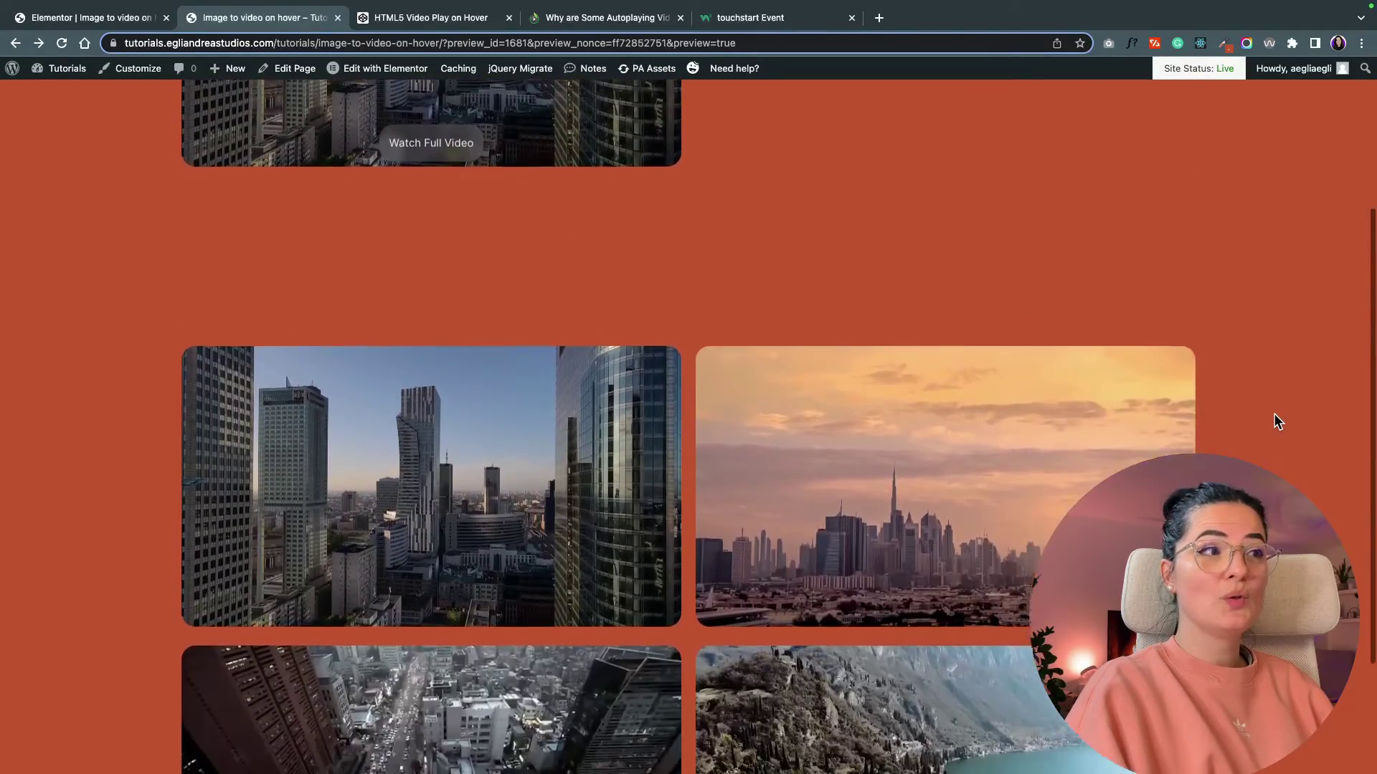
scroll(1273, 413, down, 3)
scroll(1274, 414, up, 5)
scroll(1275, 414, up, 2)
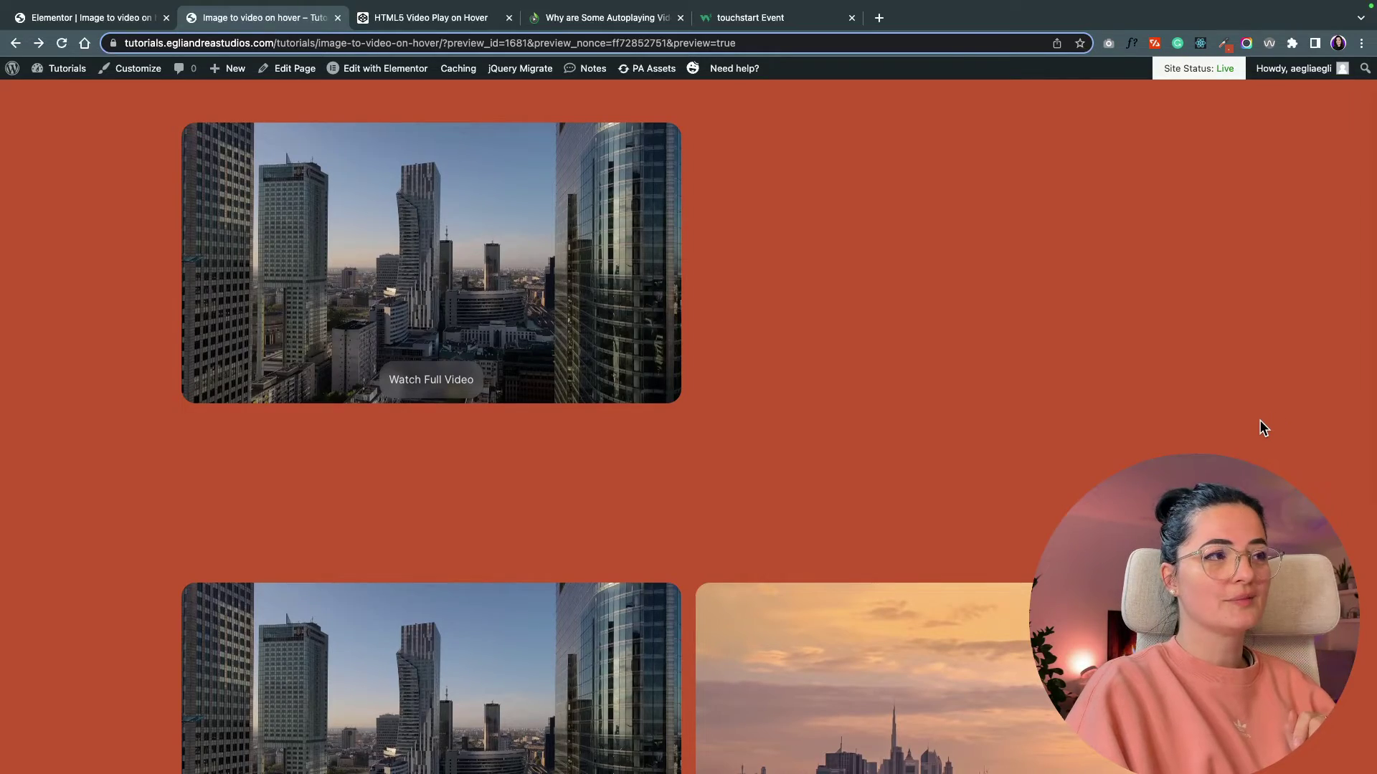
scroll(1263, 427, down, 4)
scroll(1262, 427, up, 3)
scroll(1263, 427, up, 1)
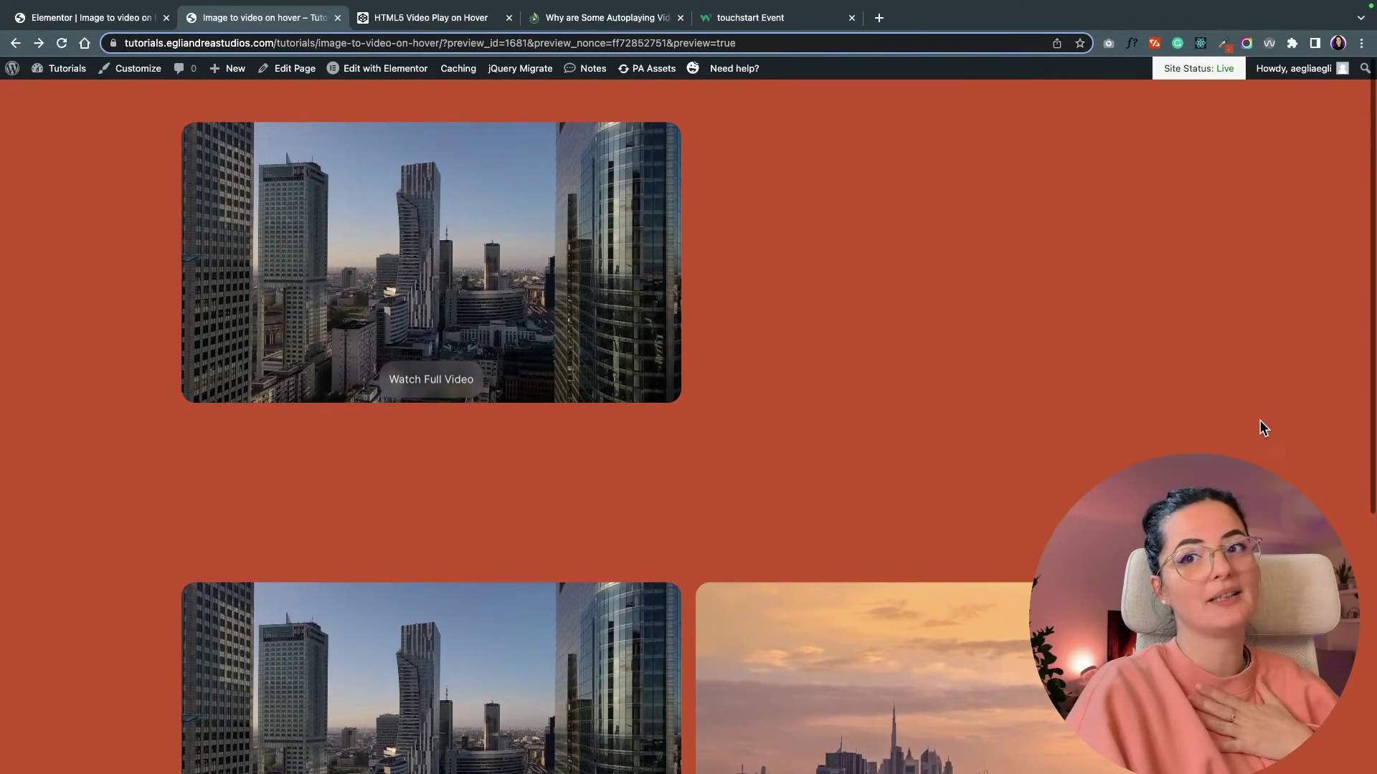
scroll(1263, 427, down, 5)
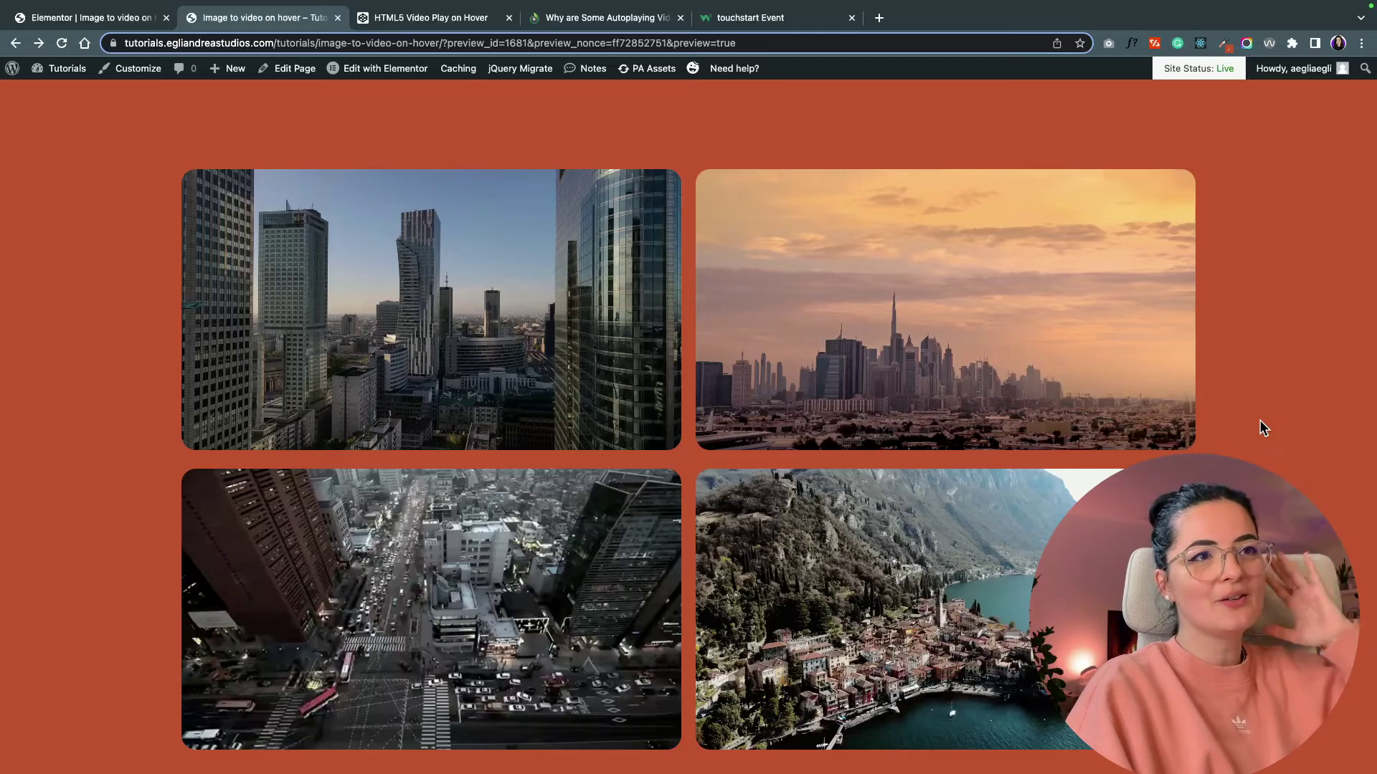
scroll(1262, 427, up, 4)
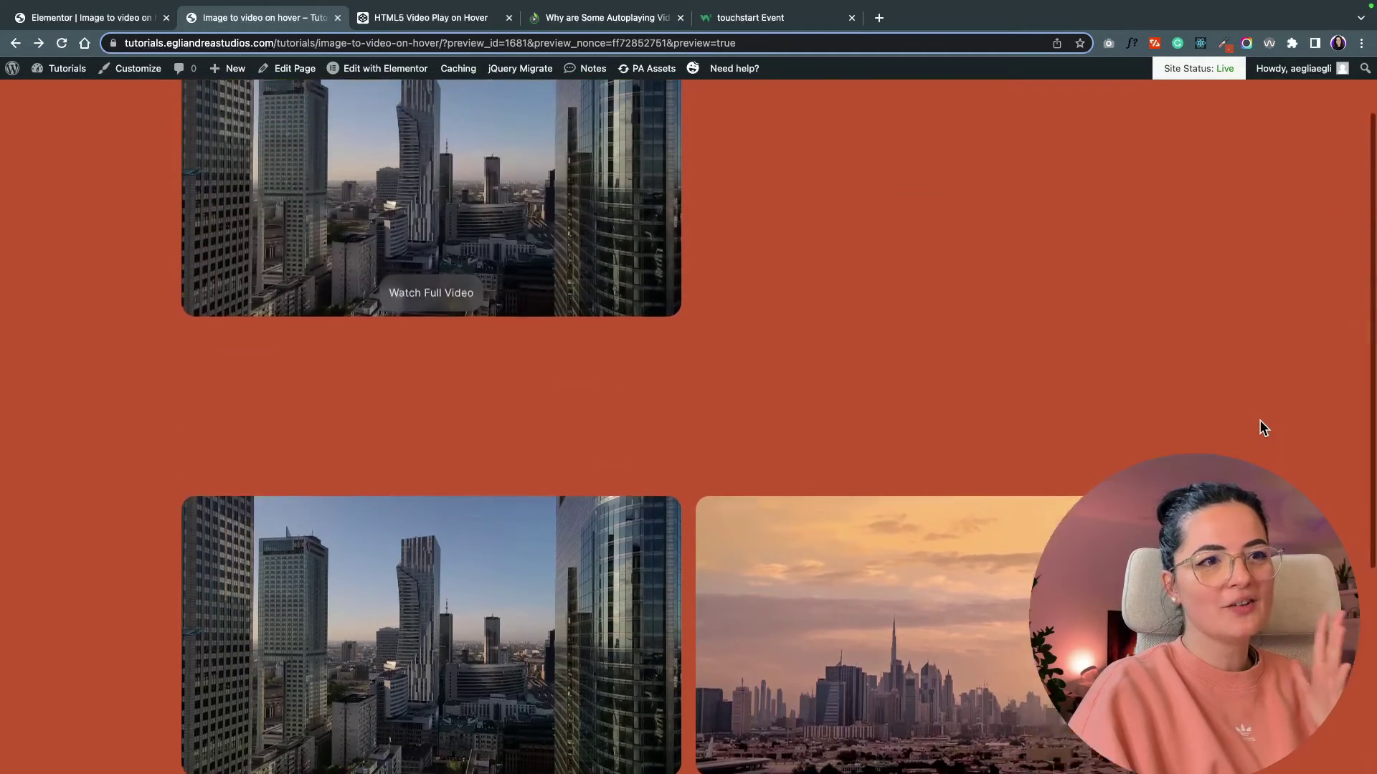
scroll(1262, 427, down, 4)
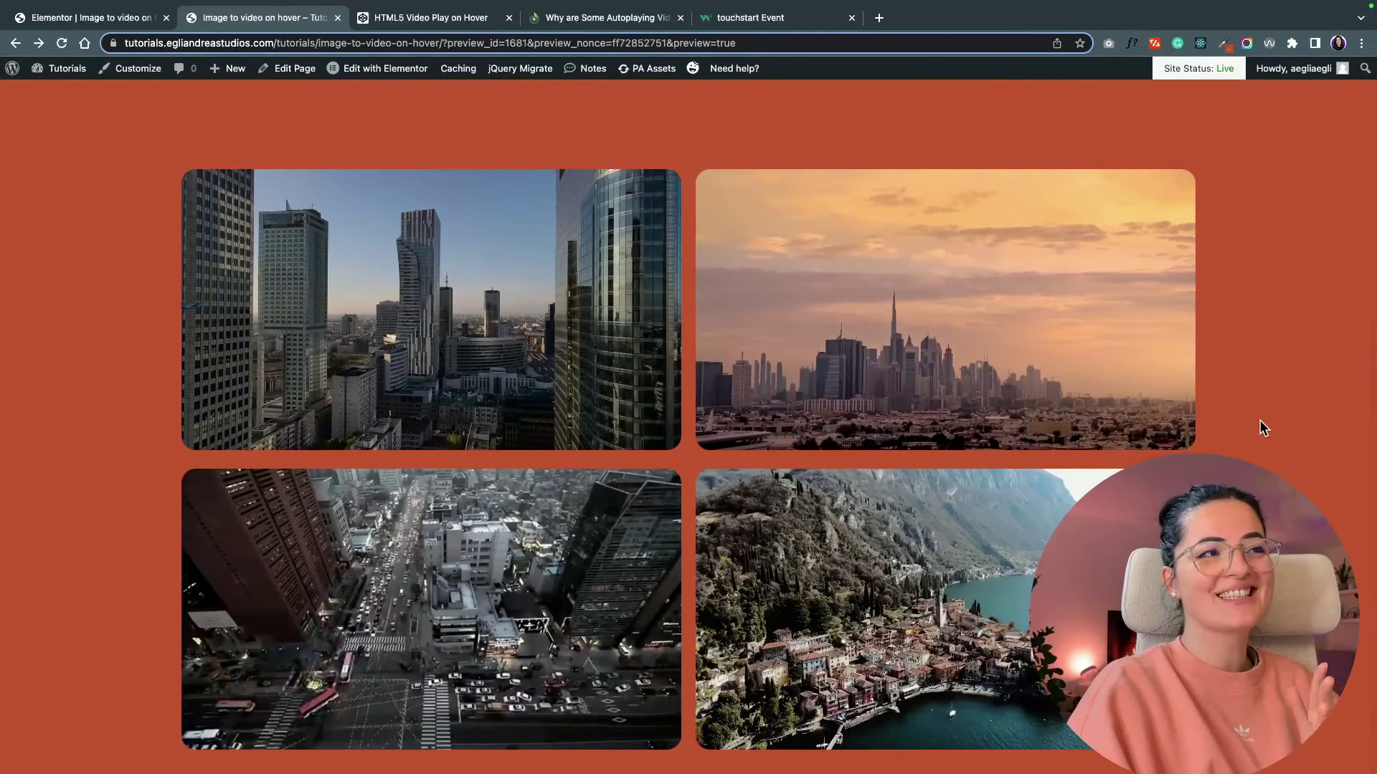
scroll(1263, 427, up, 4)
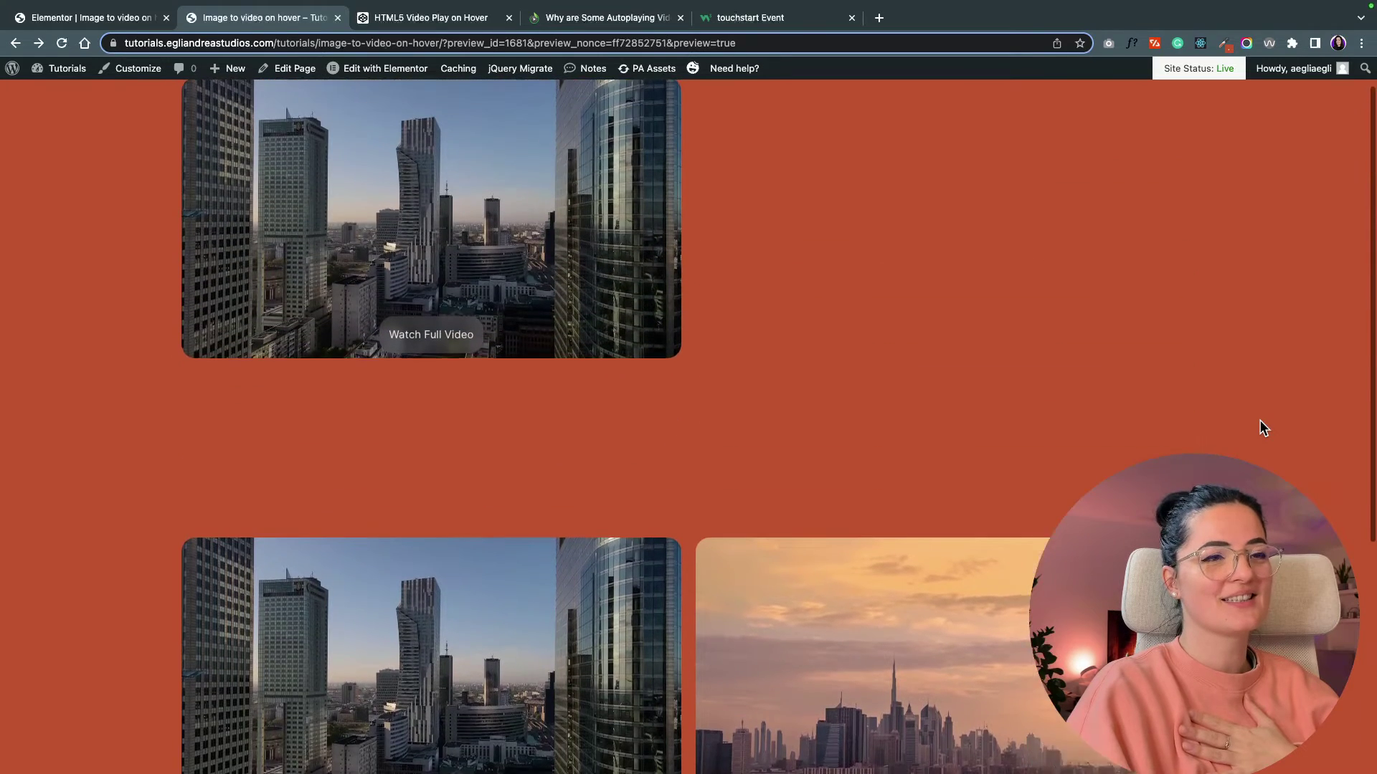
scroll(1262, 428, up, 1)
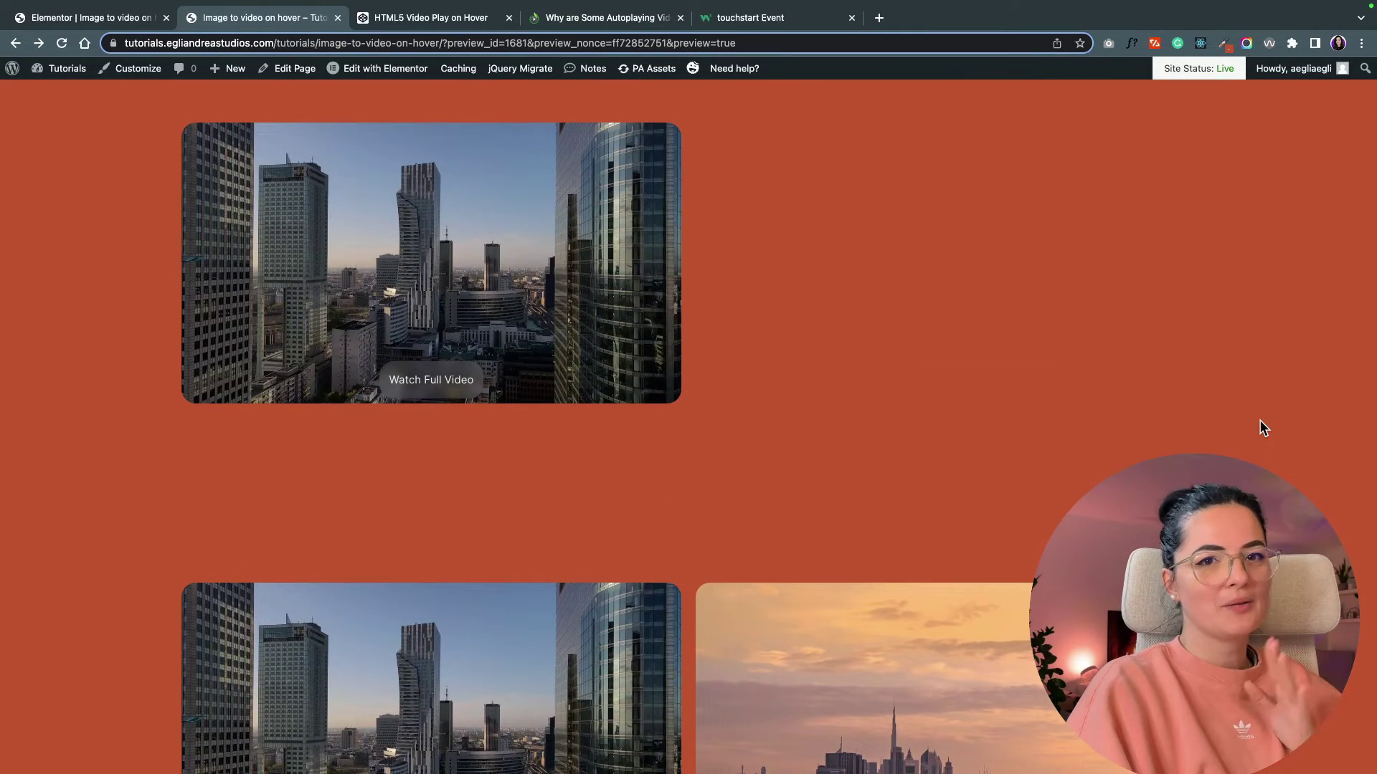
scroll(1263, 427, down, 2)
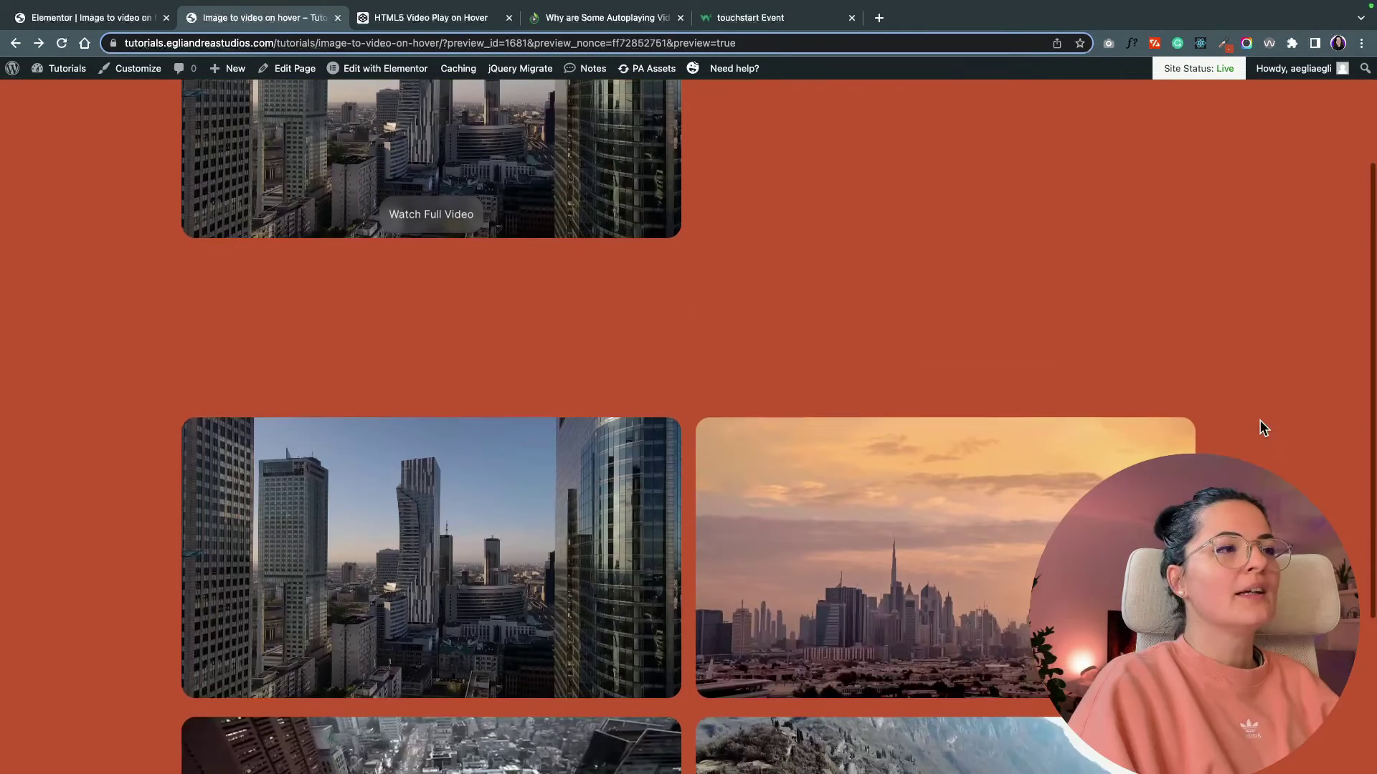
scroll(1263, 428, down, 3)
scroll(1263, 428, down, 2)
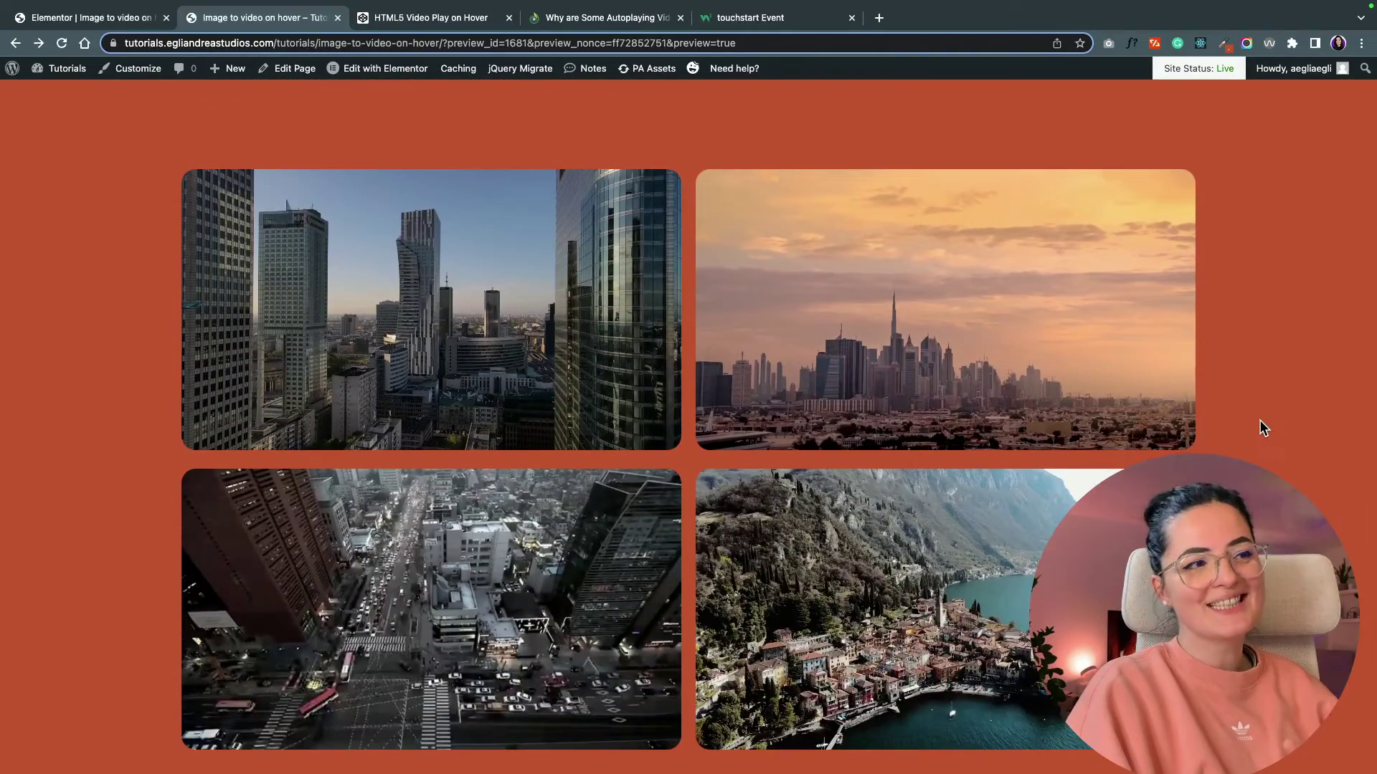